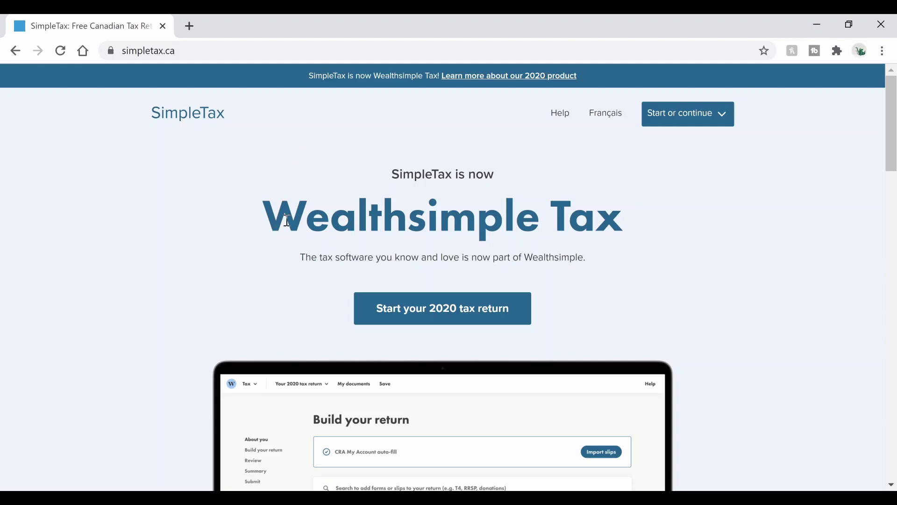
- Start a 2020 tax return as a new filer and create the Wealthsimple login
drag(264, 222, 617, 223)
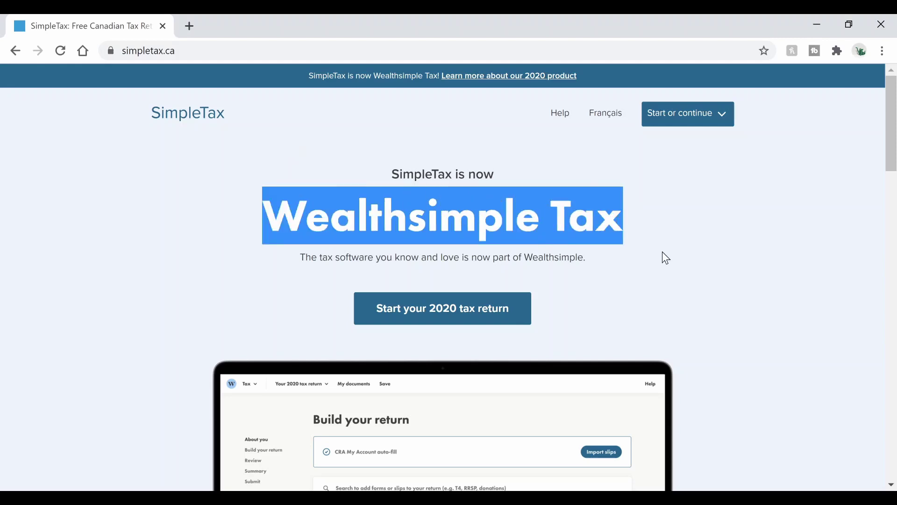
click(686, 260)
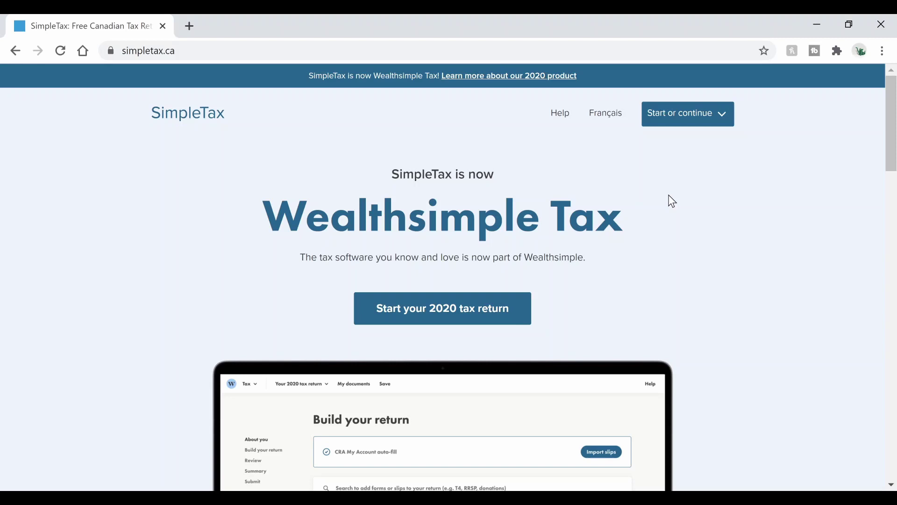
click(442, 323)
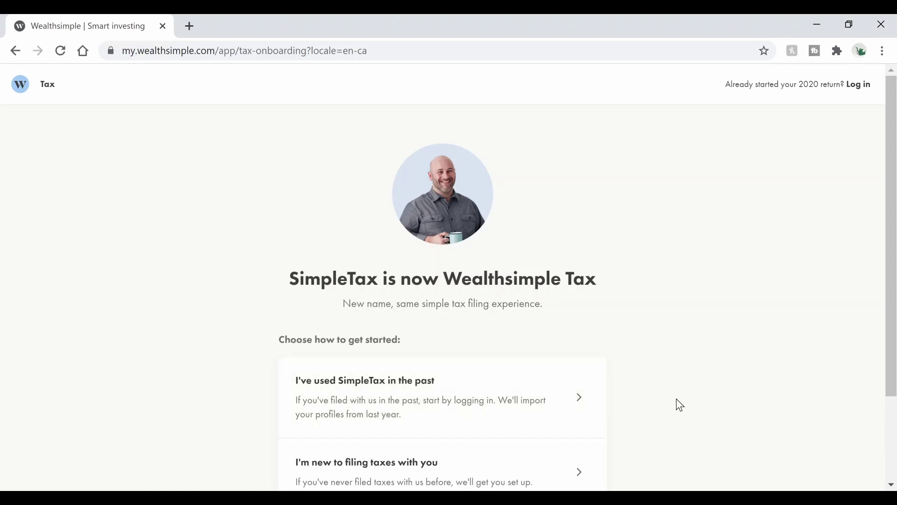
click(497, 473)
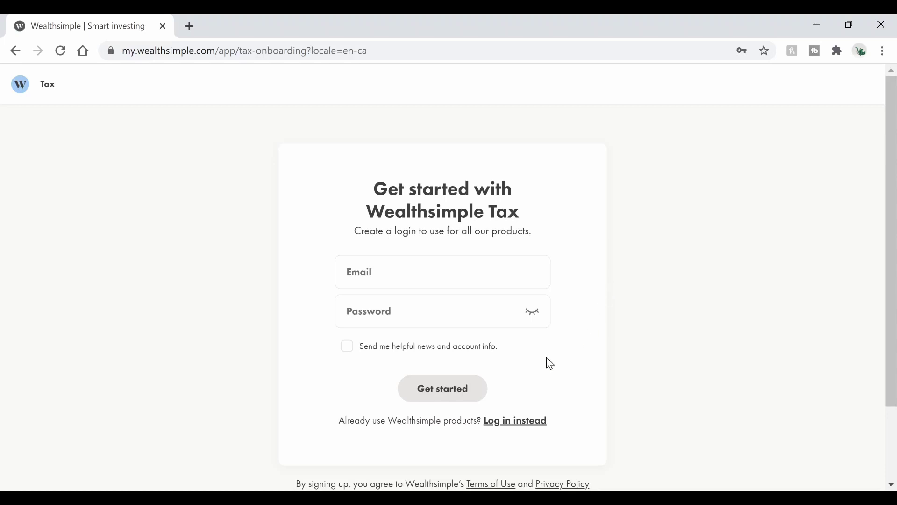
click(448, 393)
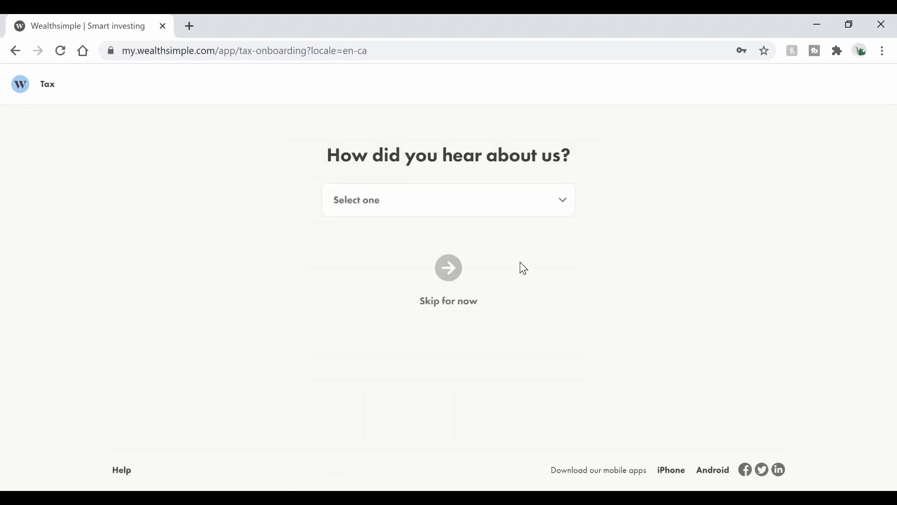
- Give Youtube as the referral source and name the new return '2020 tax'
click(555, 204)
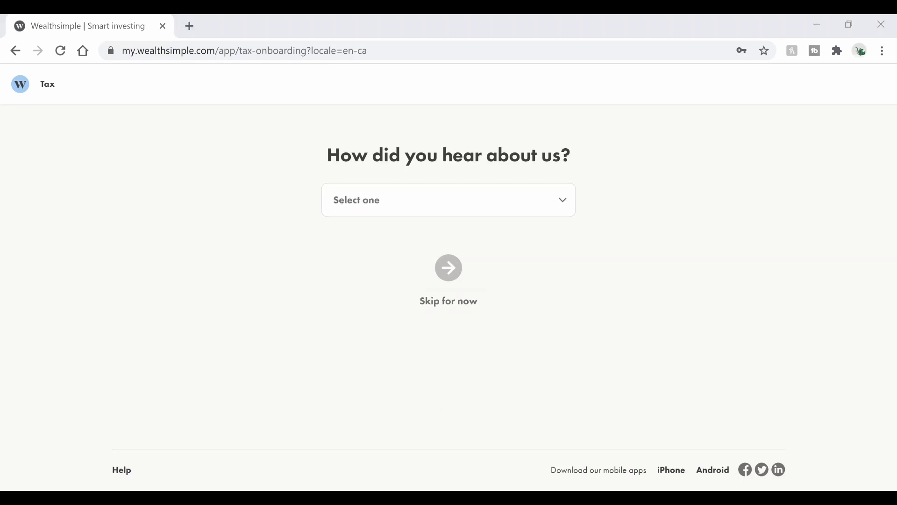
click(514, 208)
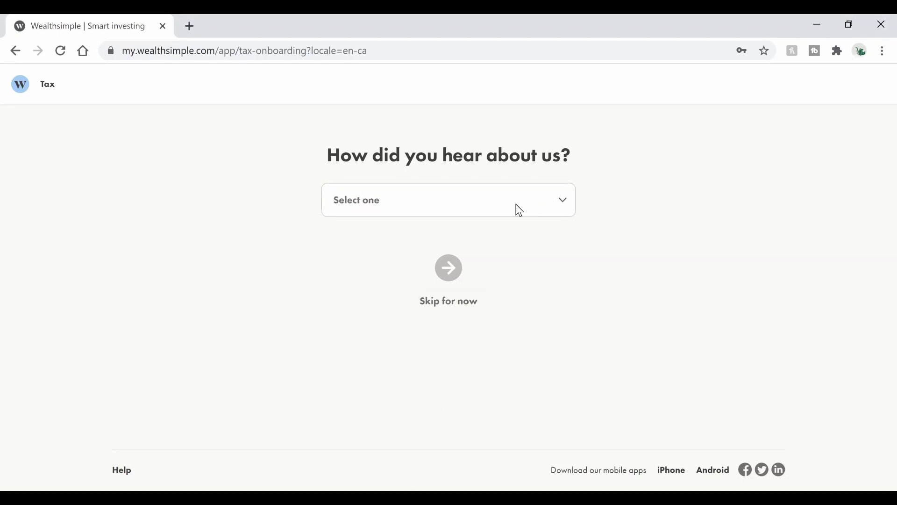
click(451, 271)
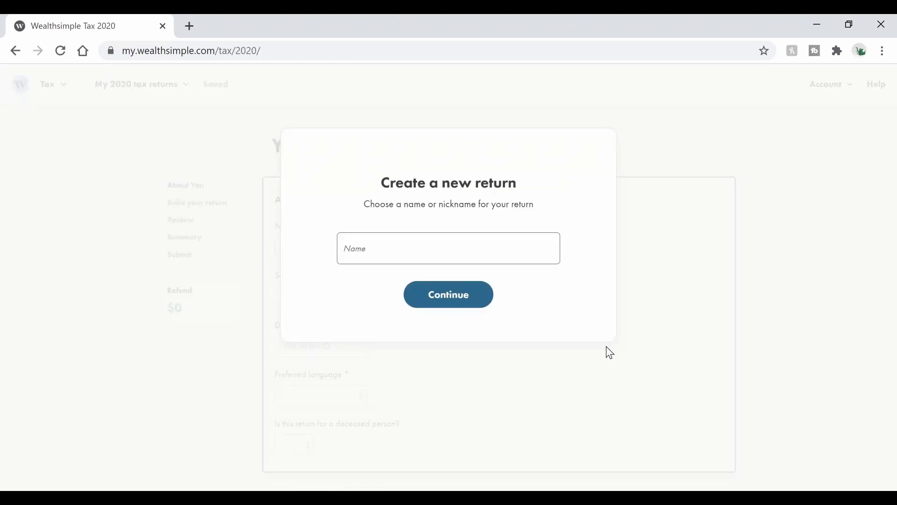
text(20)
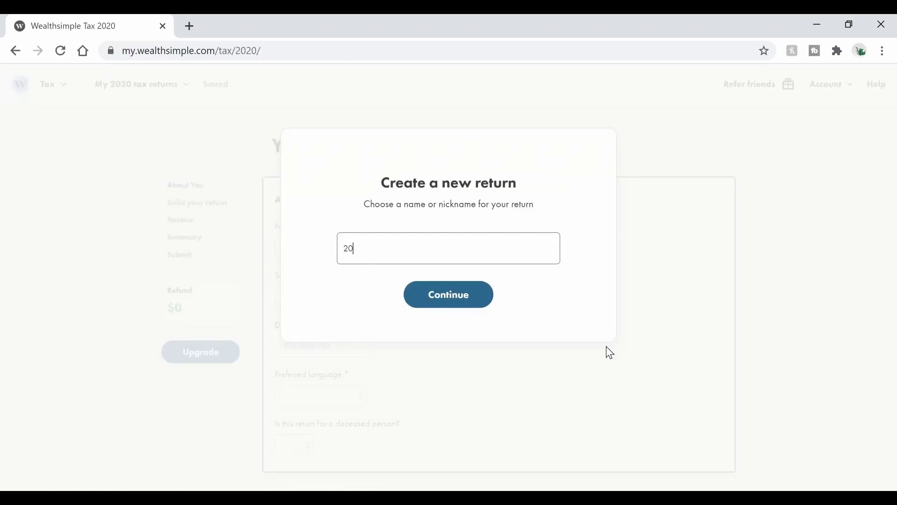
text(20 tax)
key(Return)
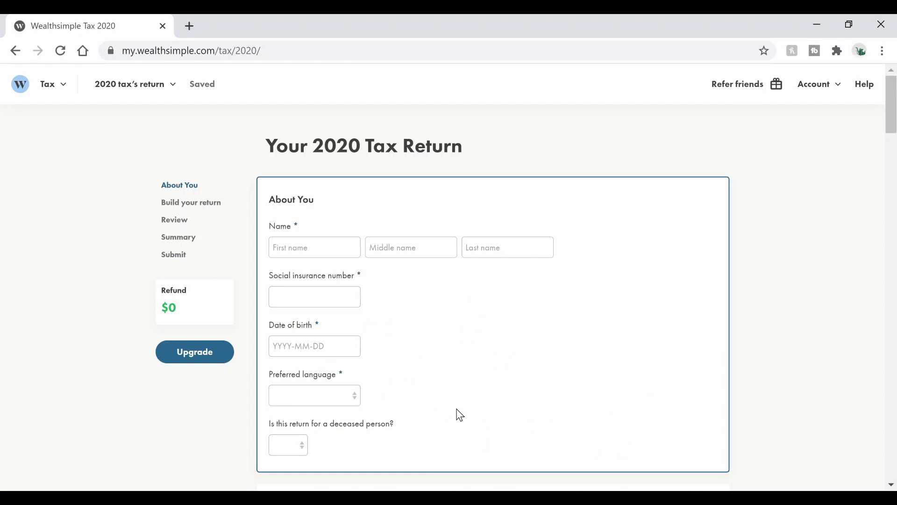
- Read the NETFILE Access Code note about the Notice of Assessment and focus the access code field
scroll(460, 415, down, 1)
scroll(527, 414, down, 9)
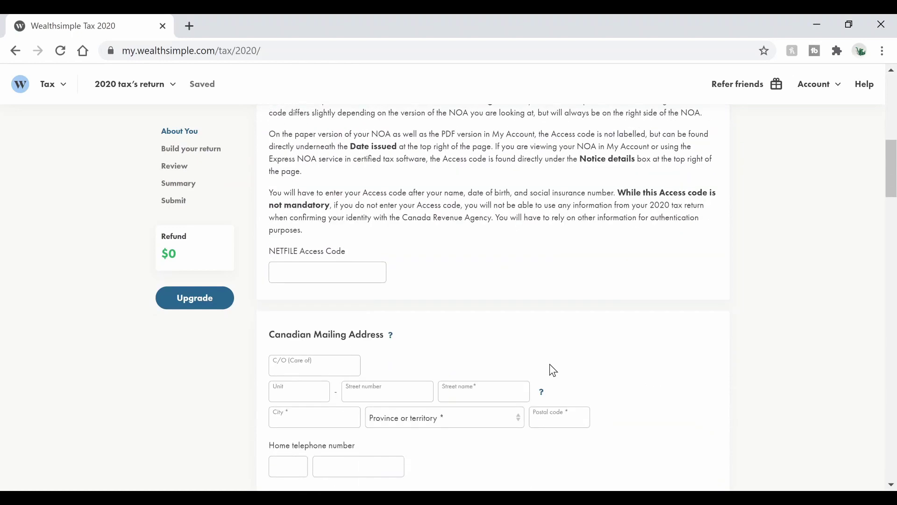
scroll(550, 365, up, 3)
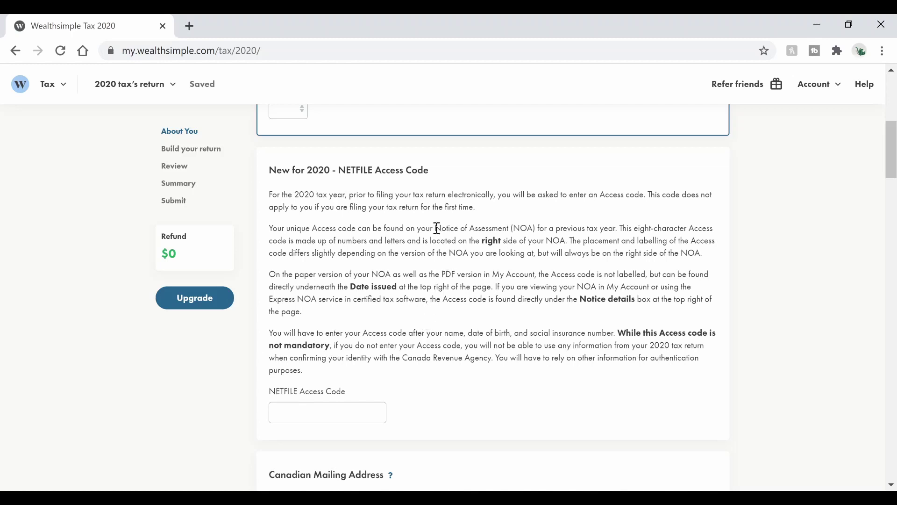
drag(435, 228, 624, 229)
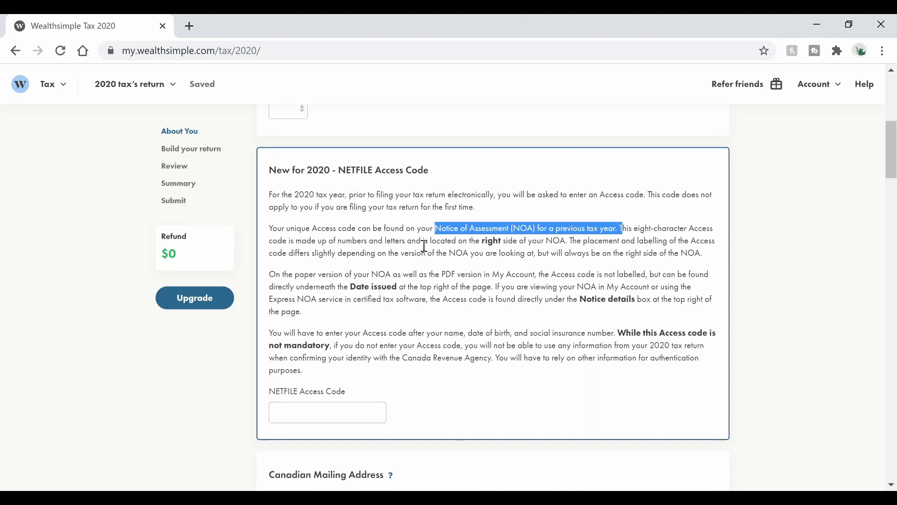
click(299, 407)
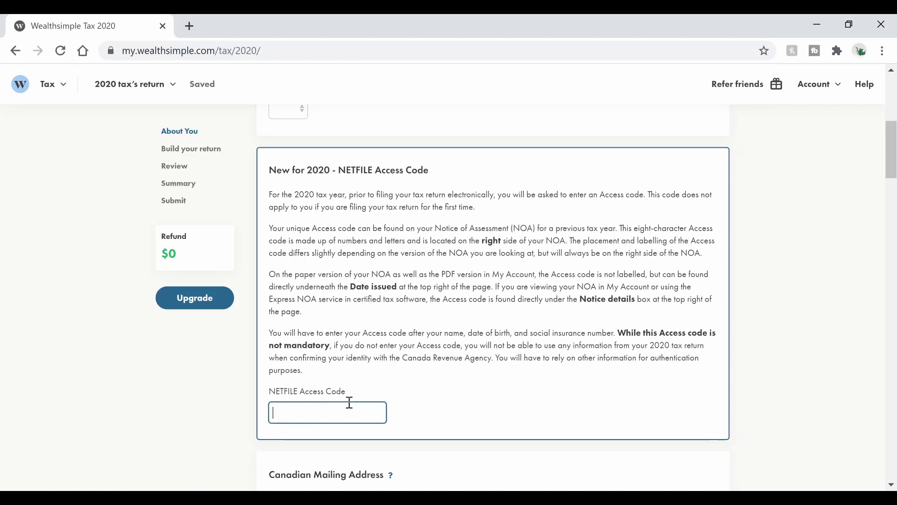
scroll(456, 407, down, 3)
scroll(458, 405, down, 4)
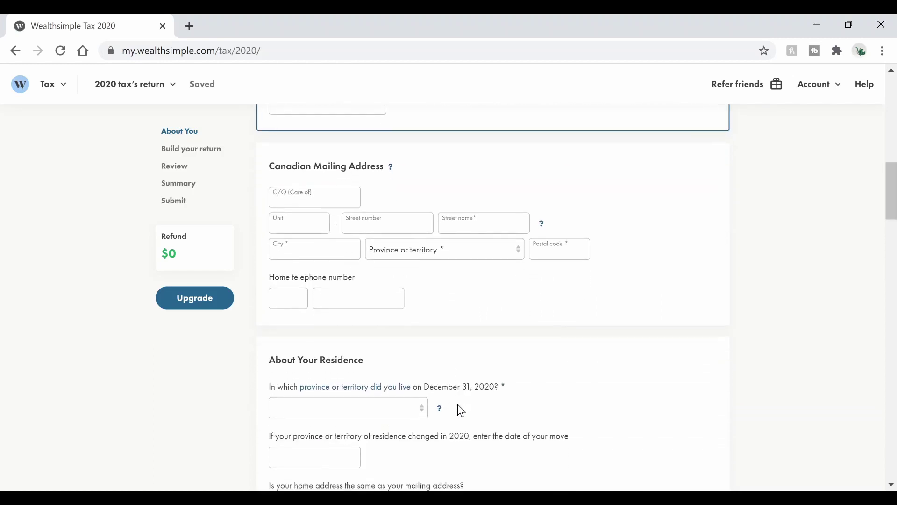
scroll(461, 410, down, 3)
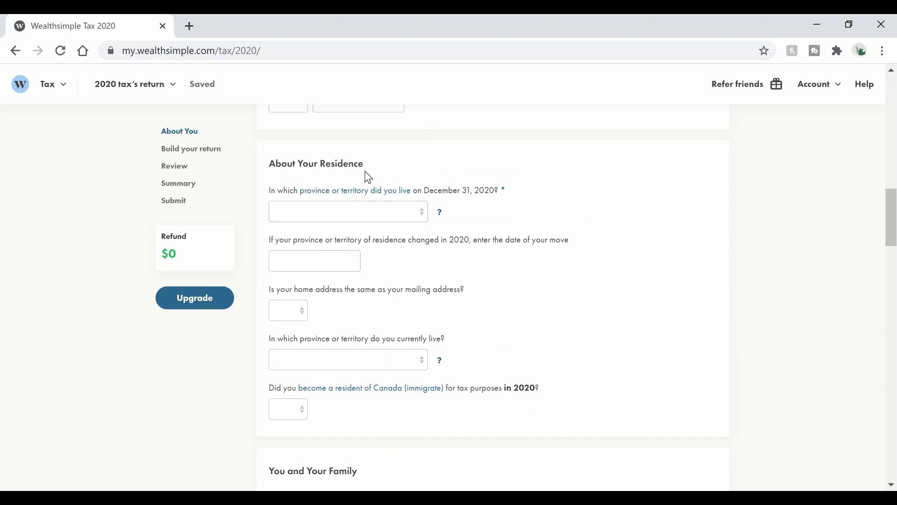
scroll(501, 327, down, 6)
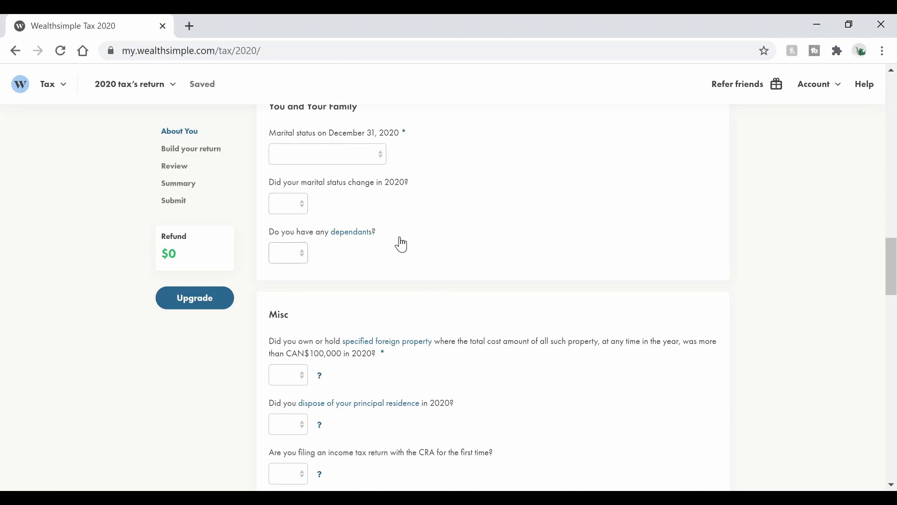
scroll(401, 244, down, 3)
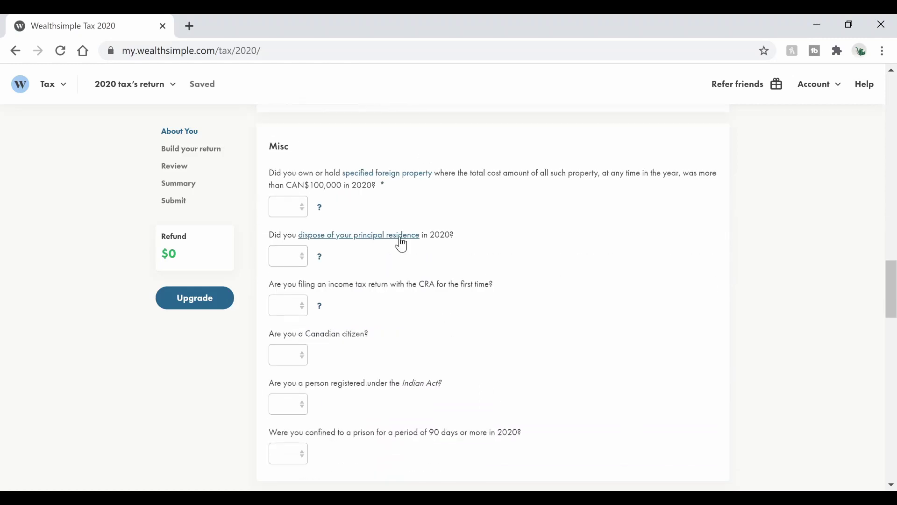
scroll(401, 244, down, 3)
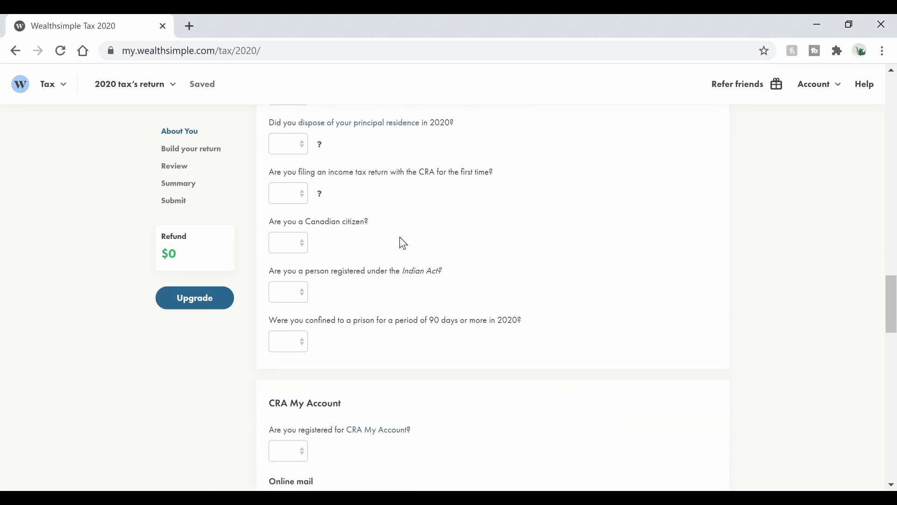
scroll(402, 244, down, 3)
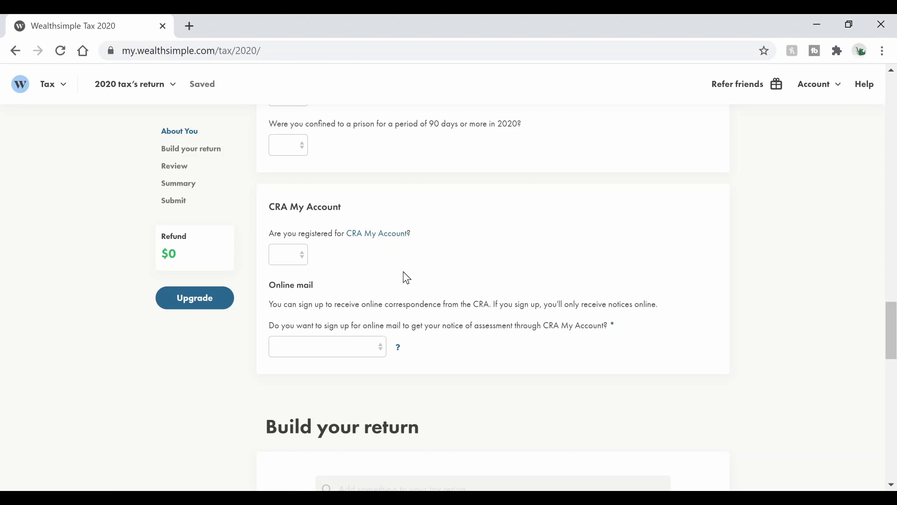
- Answer Yes to being registered for CRA My Account
click(296, 255)
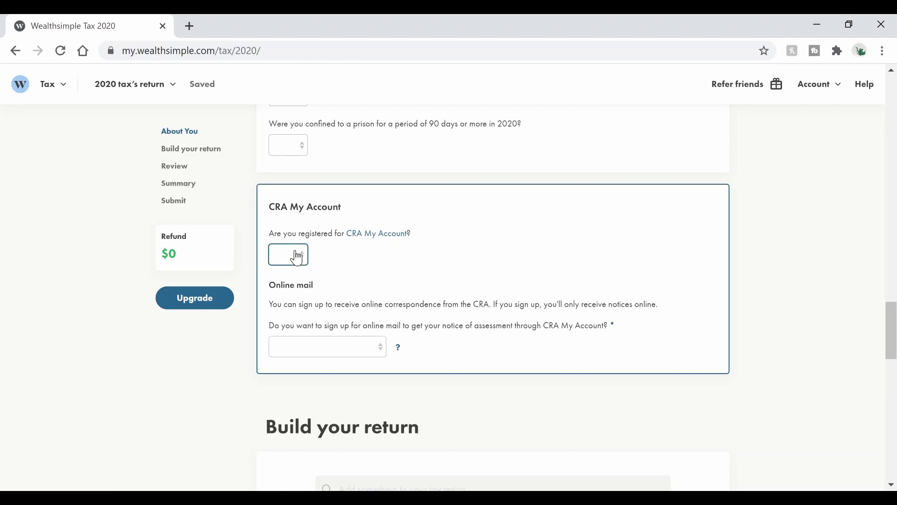
click(461, 289)
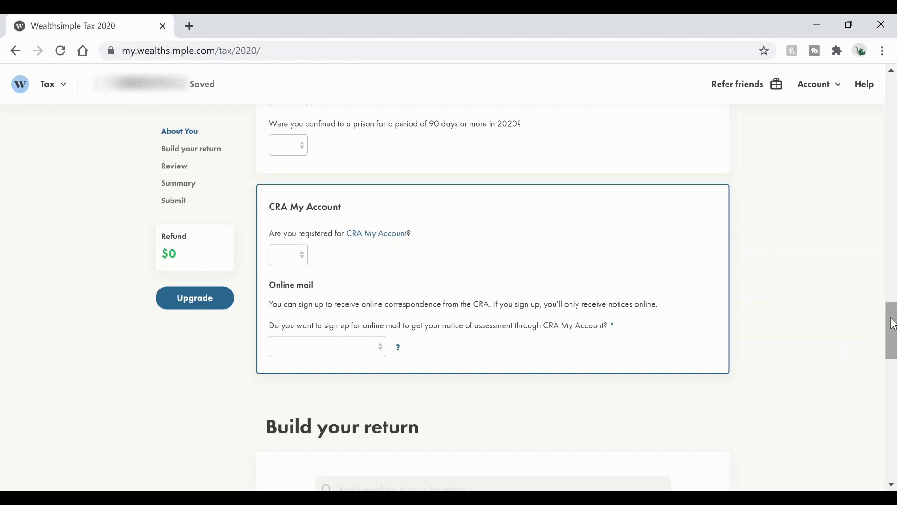
scroll(893, 324, down, 2)
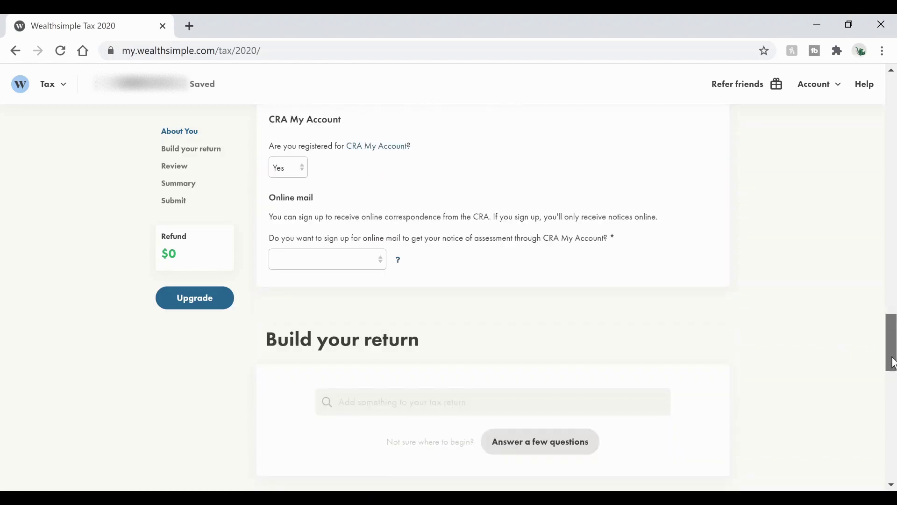
scroll(892, 362, down, 1)
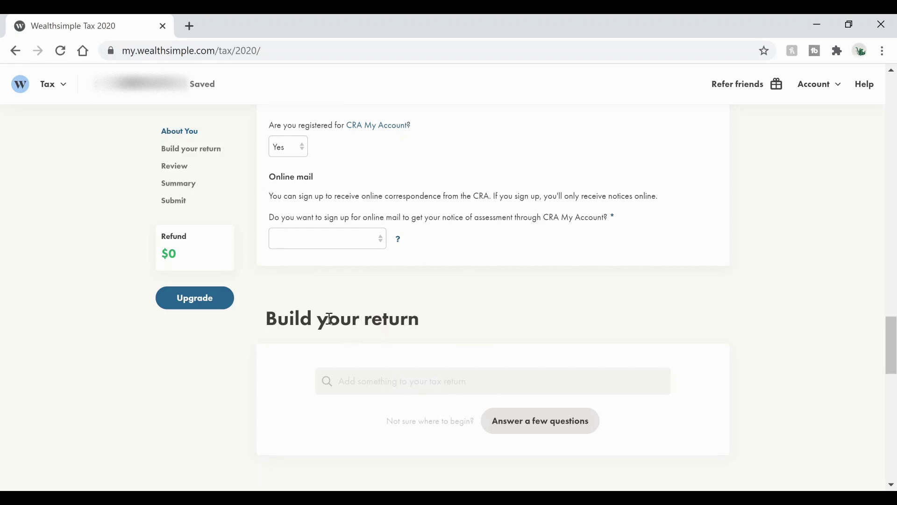
- Review the now-unlocked Build your return section and try adding items
drag(271, 318, 411, 318)
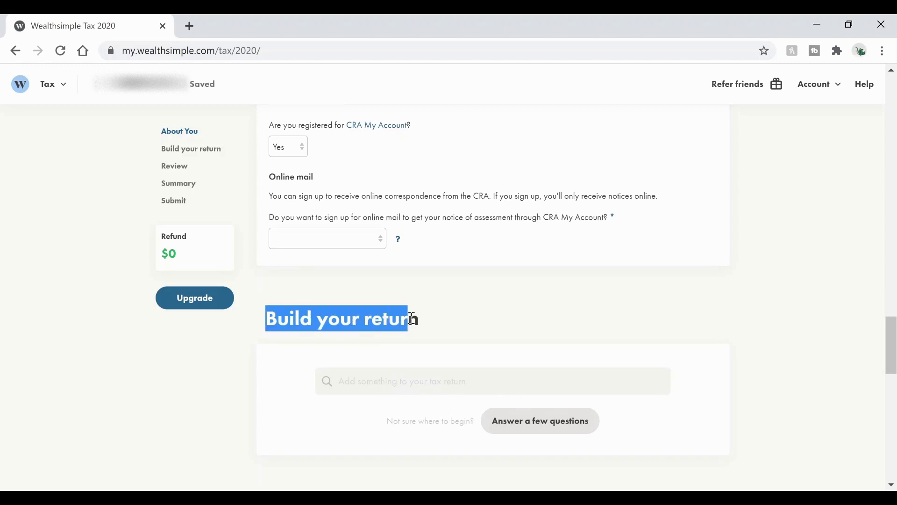
click(730, 360)
mouse_move(563, 428)
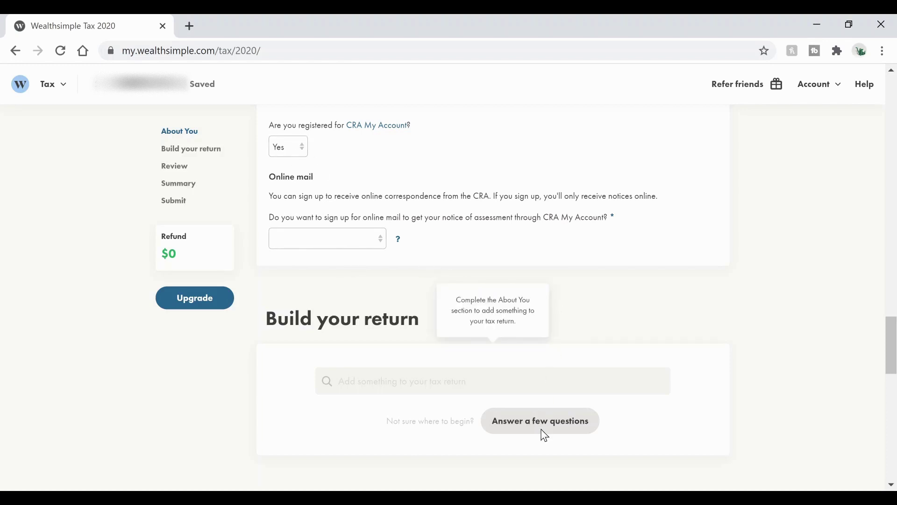
click(468, 392)
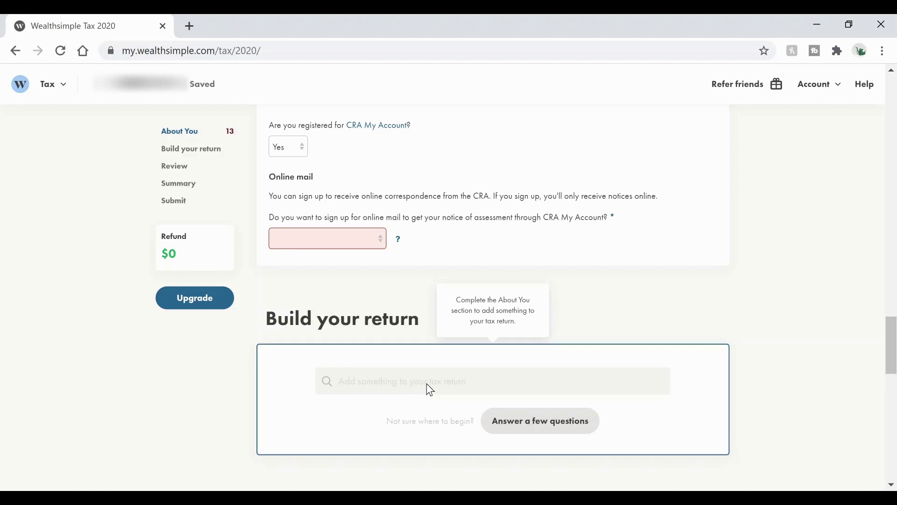
scroll(891, 381, down, 4)
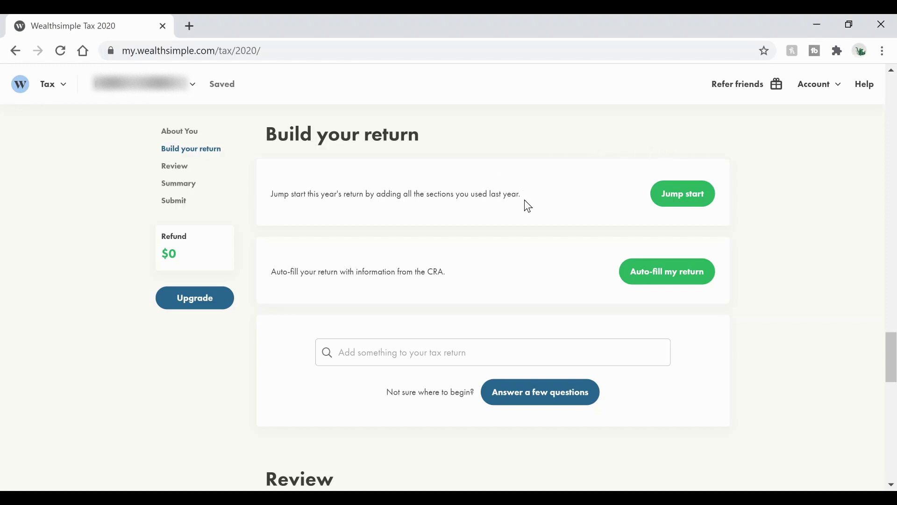
drag(525, 201, 372, 193)
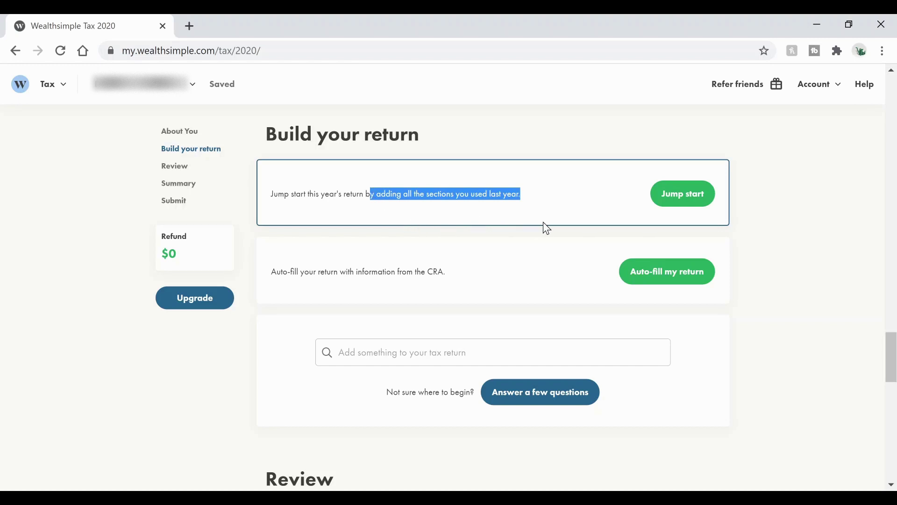
click(587, 209)
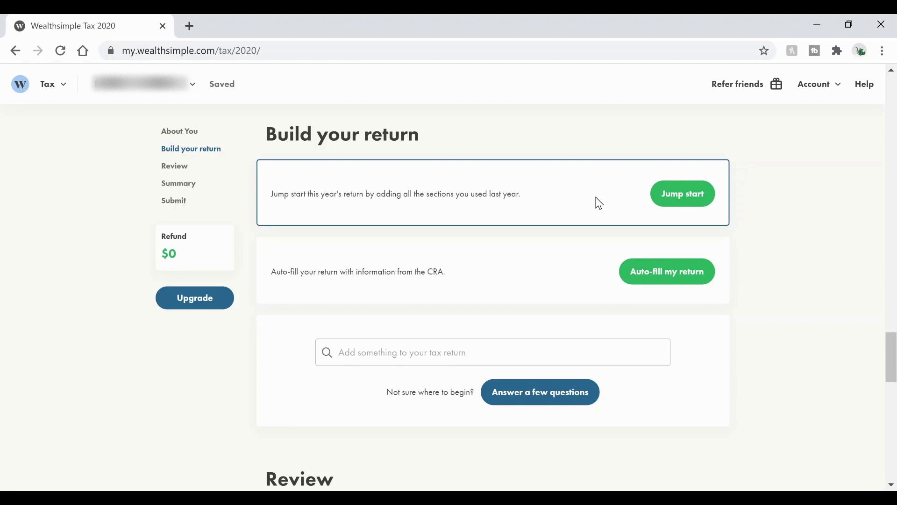
click(290, 268)
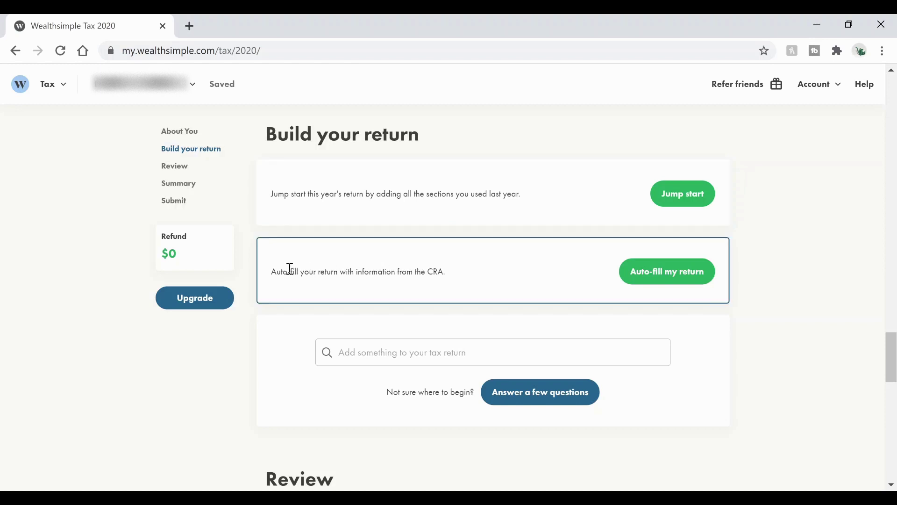
drag(290, 269, 446, 279)
click(447, 279)
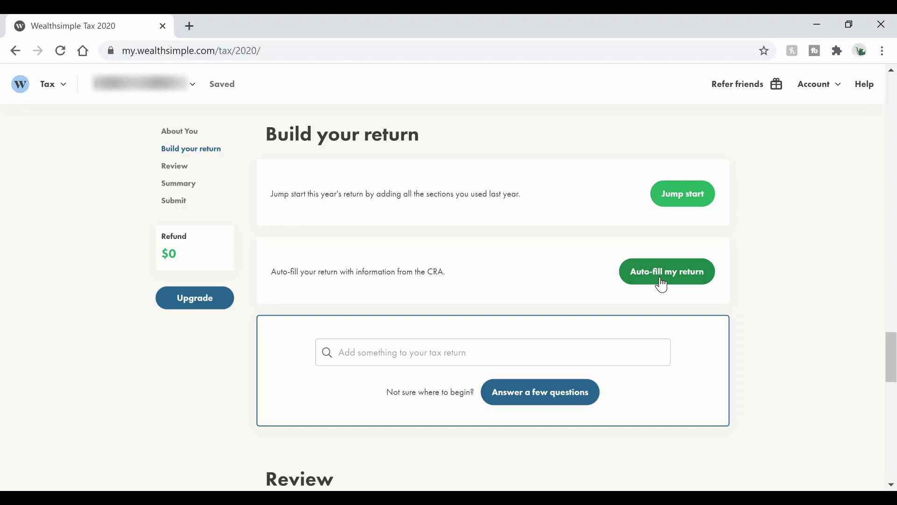
click(662, 284)
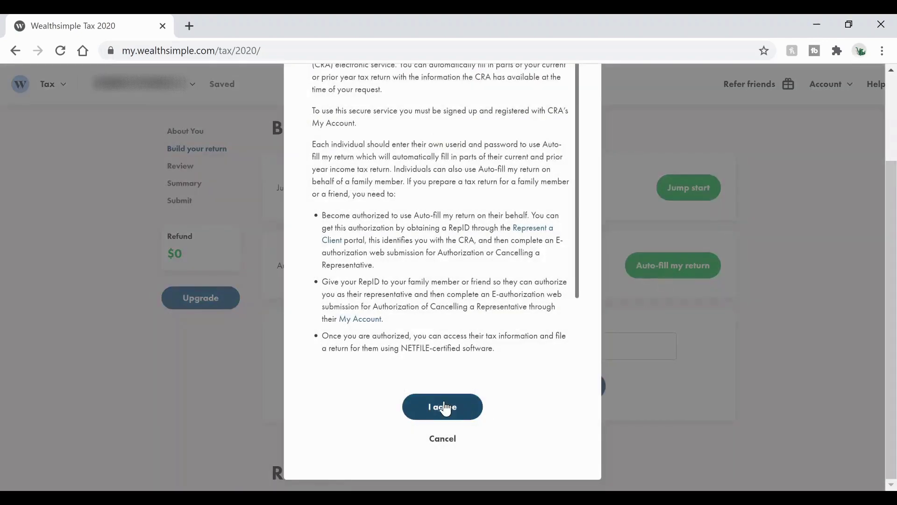
- Authorize CRA My Account access and import all available CRA information into the return
click(445, 408)
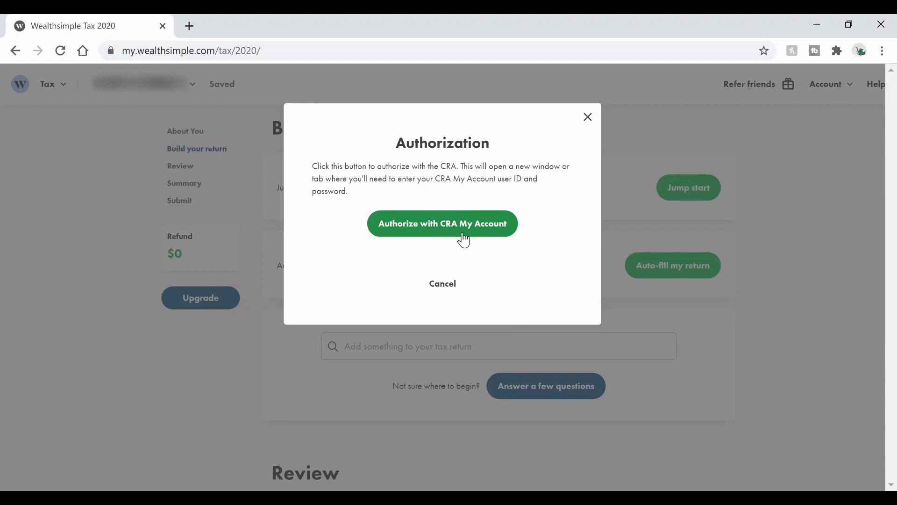
click(463, 234)
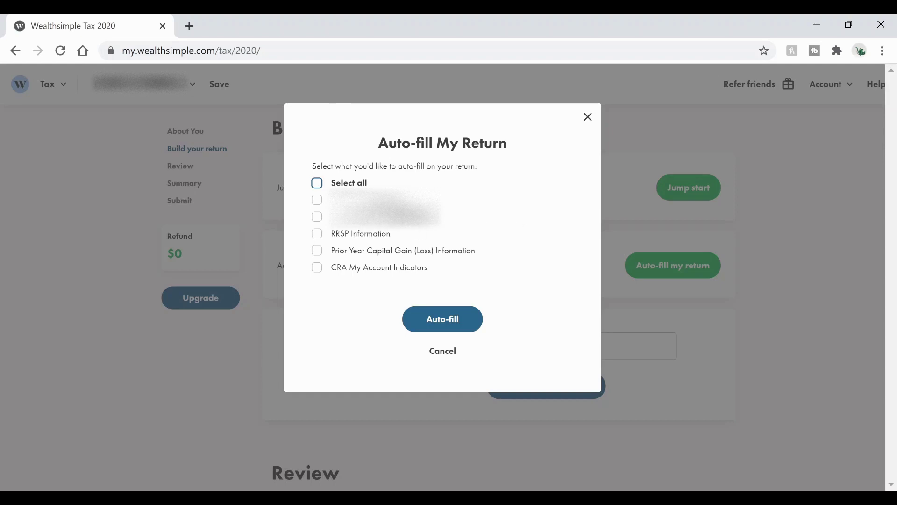
click(318, 184)
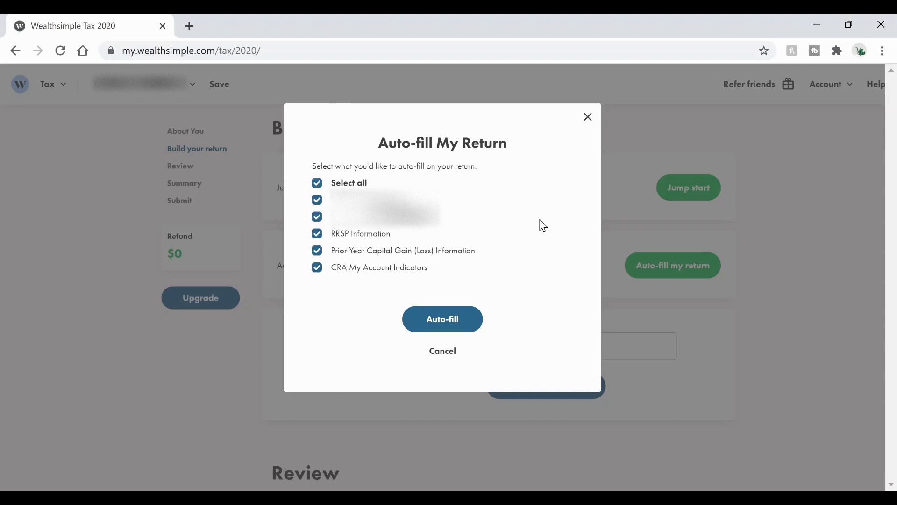
click(459, 327)
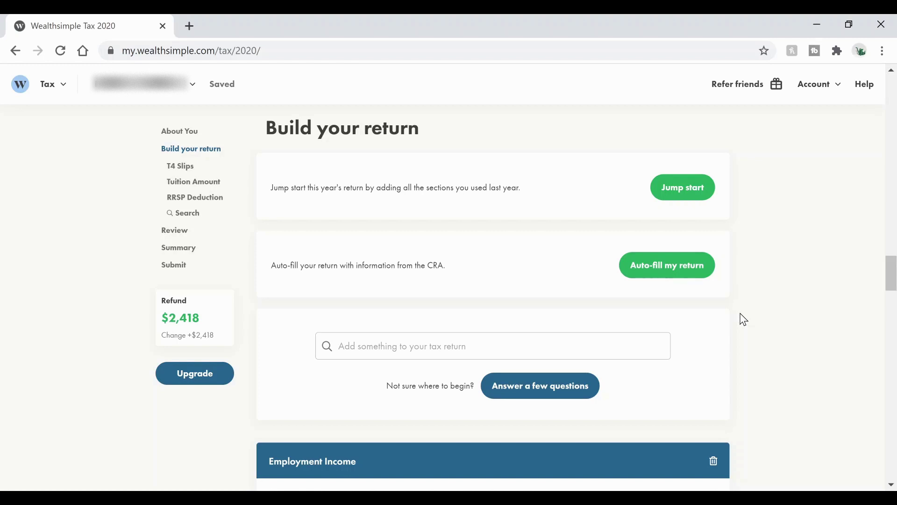
- Scroll past the auto-filled T4 employment income to the CAMOSUN COLLEGE tuition slip
scroll(836, 299, down, 7)
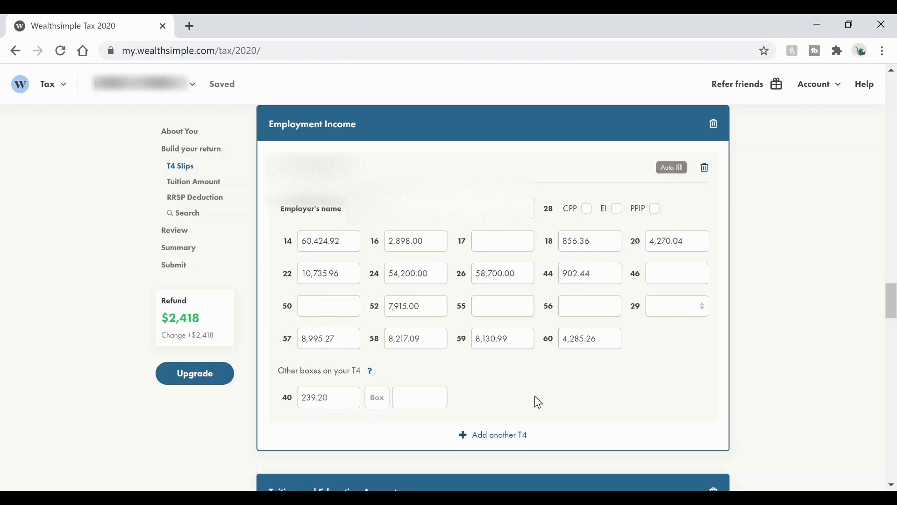
scroll(544, 402, up, 1)
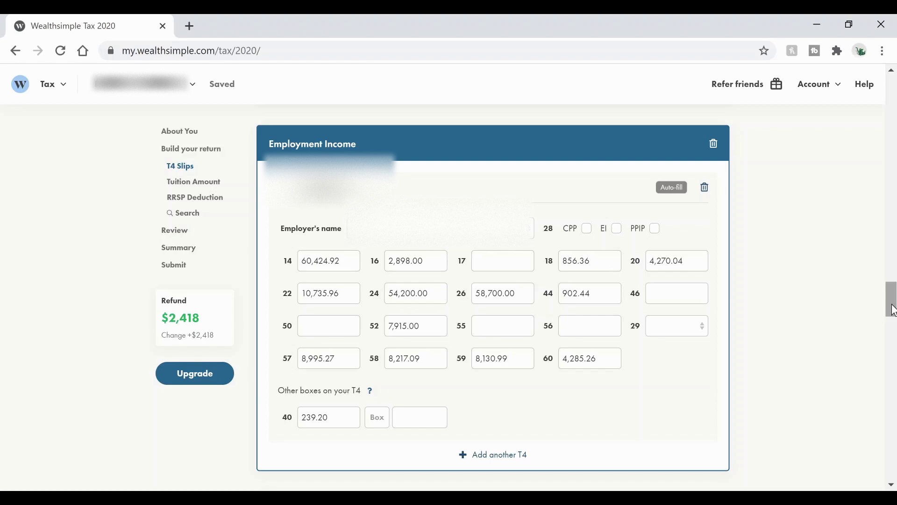
scroll(795, 322, down, 7)
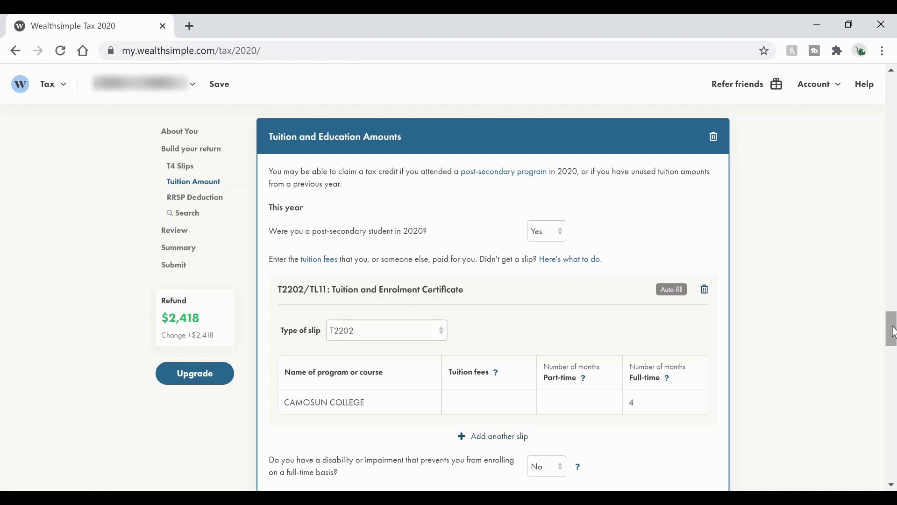
- Scroll to the RRSP section and highlight the 35,819.00 2020 deduction limit
drag(892, 331, 893, 343)
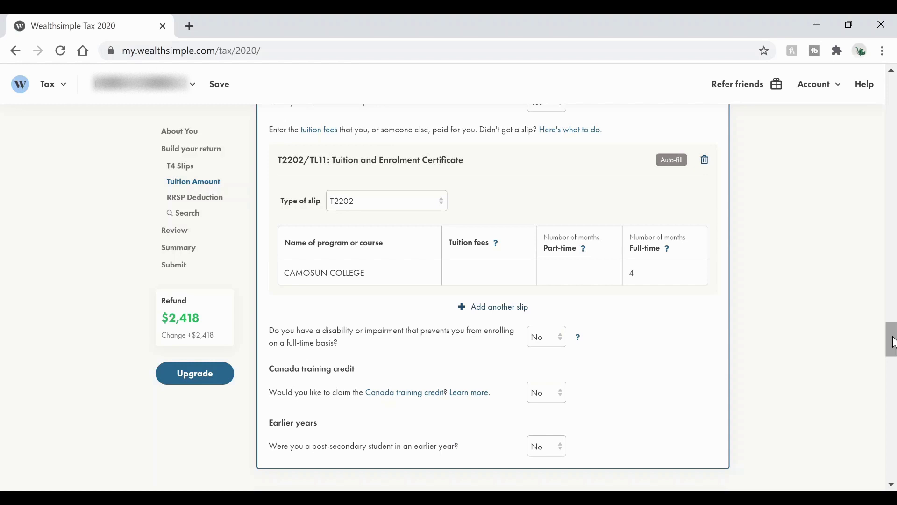
scroll(744, 294, down, 8)
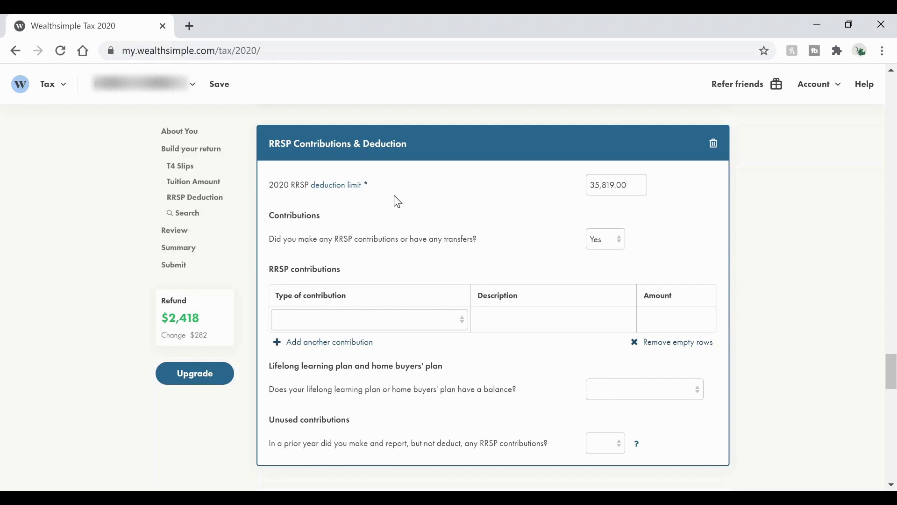
click(634, 190)
drag(634, 189, 585, 189)
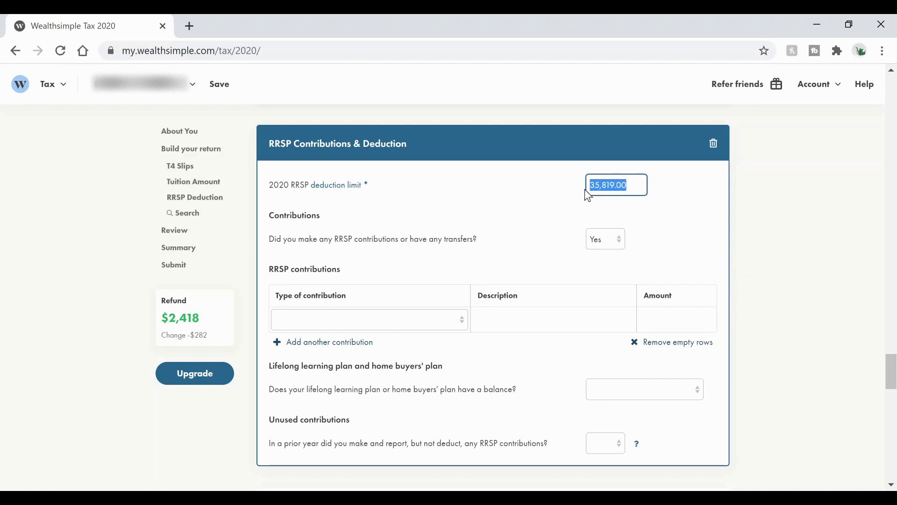
click(583, 192)
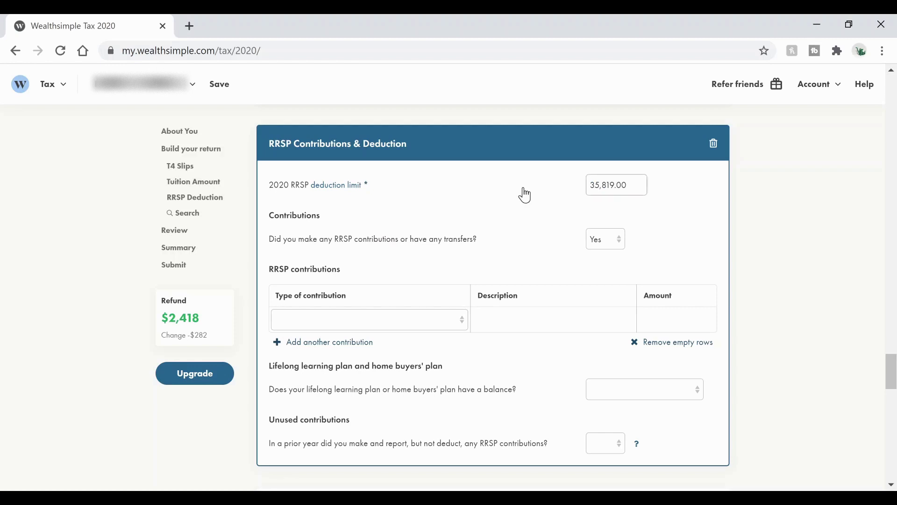
click(592, 187)
drag(597, 187, 617, 187)
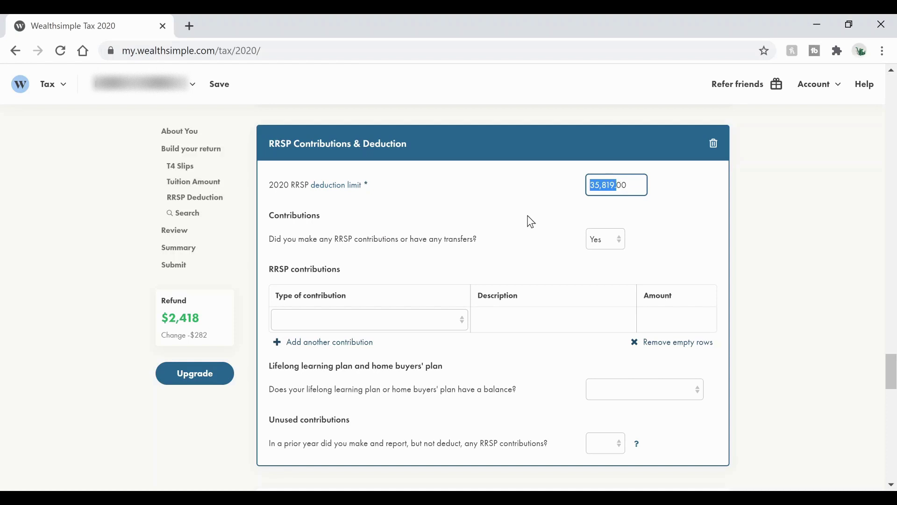
click(496, 210)
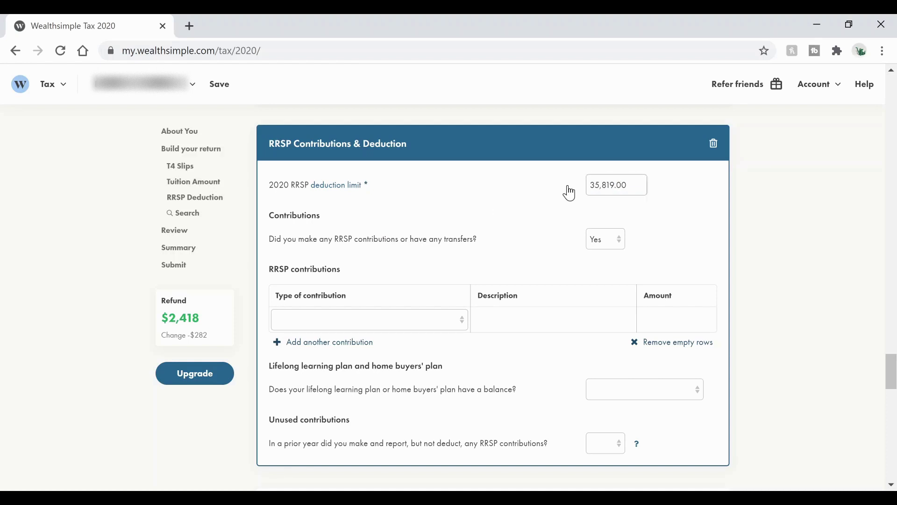
- Enter RRSP contributions of 1,000 for March 3 - December 31, 2020 and 200 for January 1 - March 1, 2021
click(633, 191)
click(524, 197)
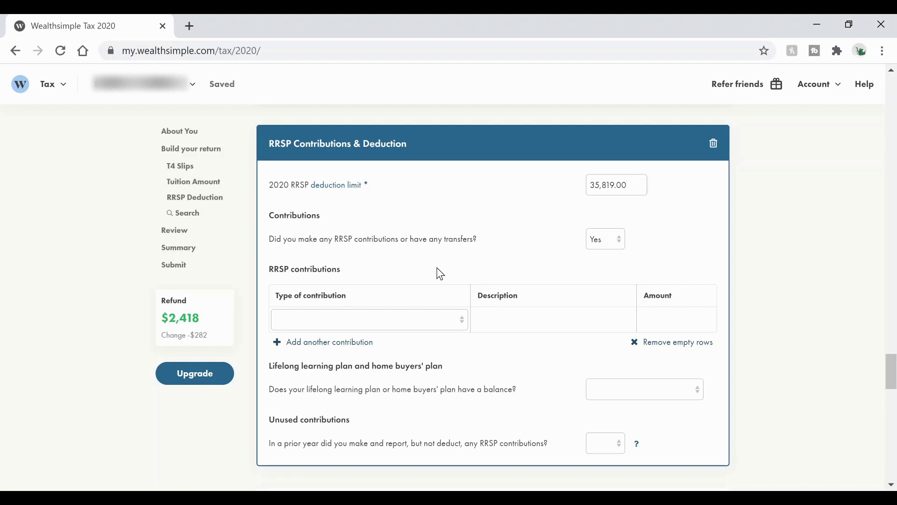
click(418, 330)
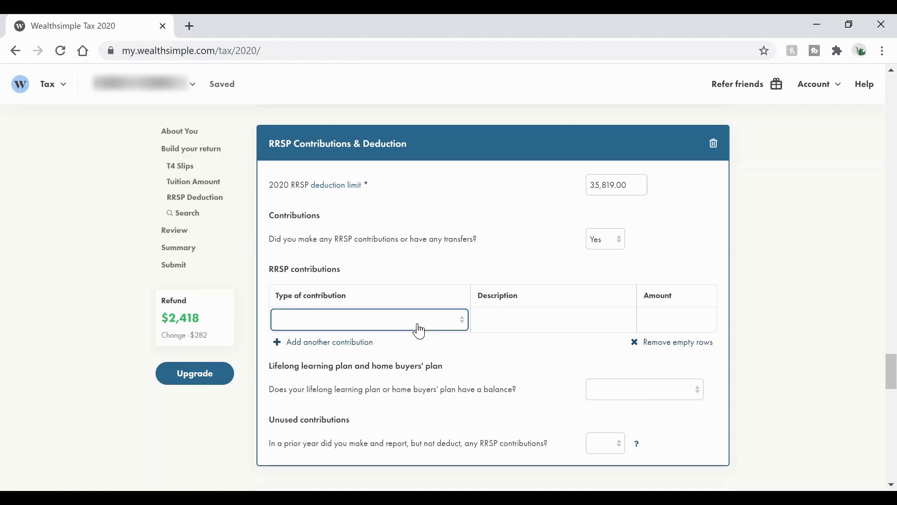
click(433, 154)
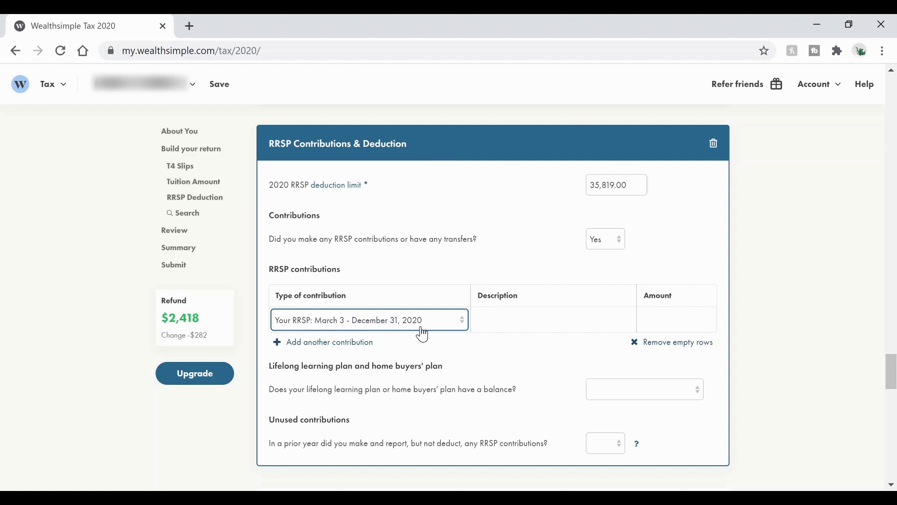
click(663, 322)
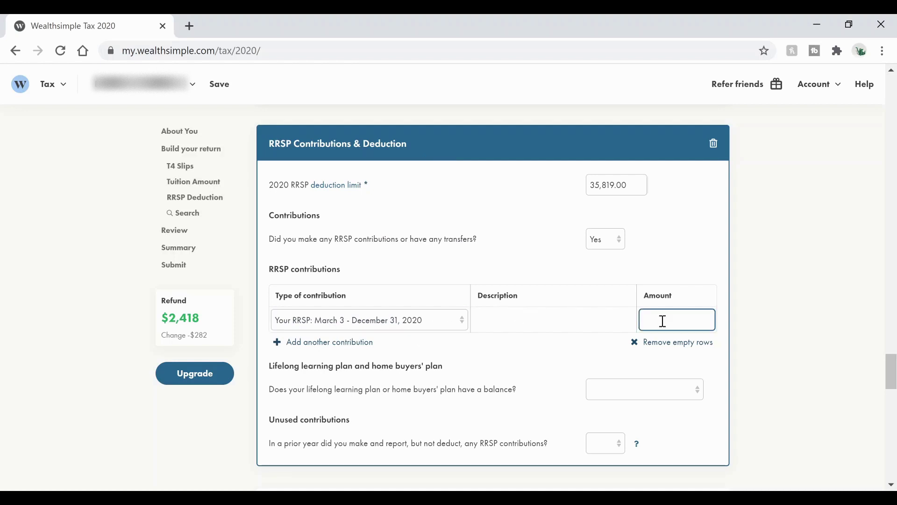
text(1000)
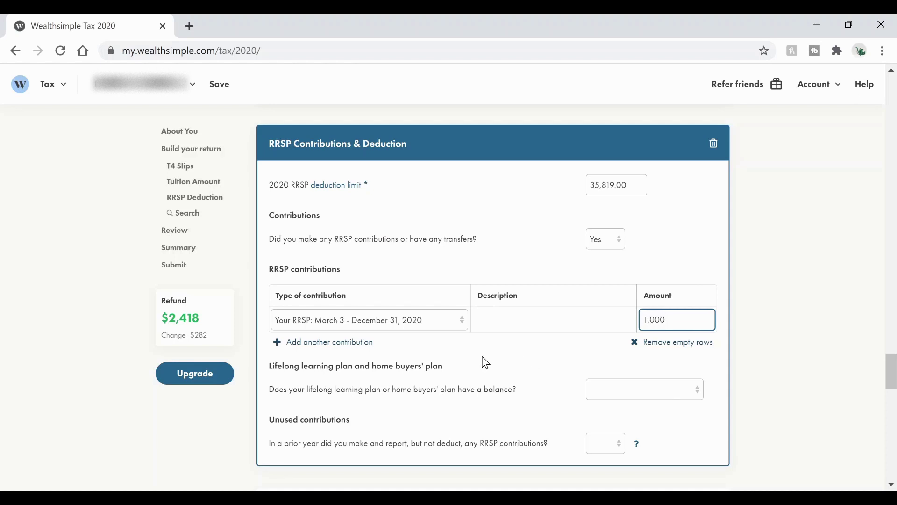
click(360, 343)
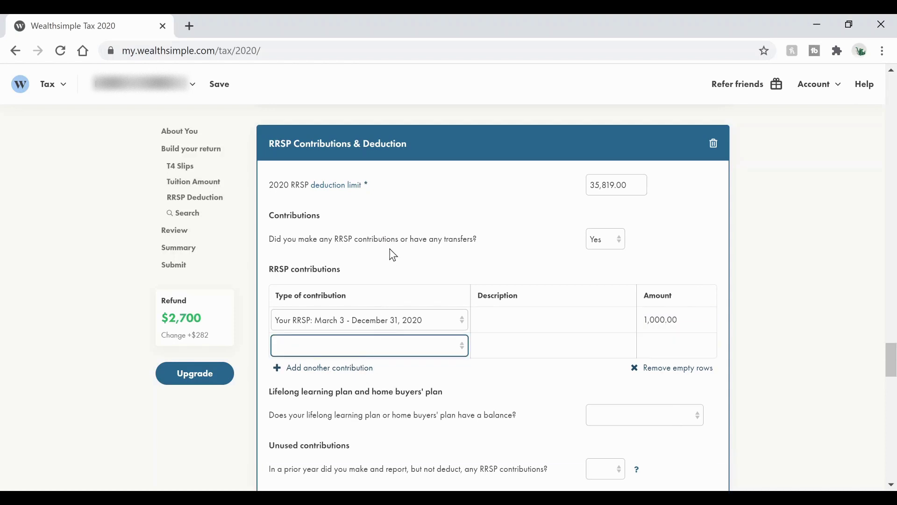
key(Down)
click(666, 348)
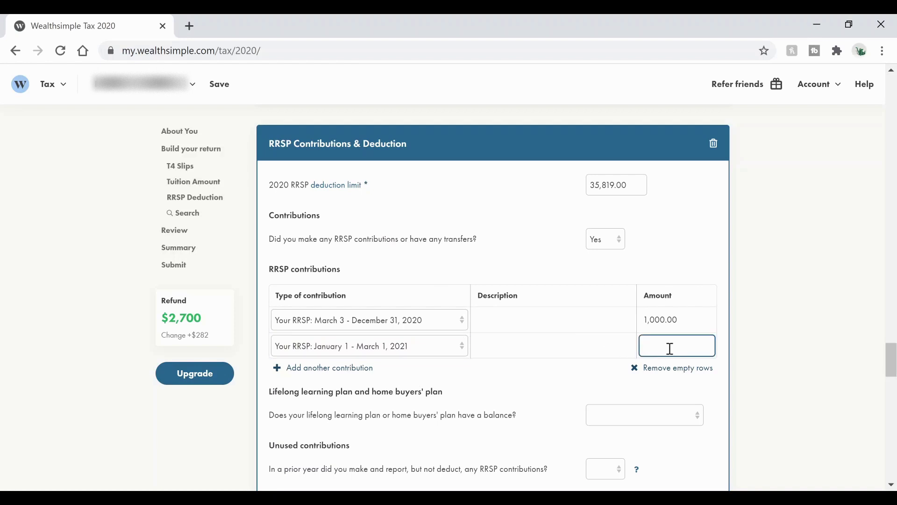
text(200)
- Label the first contribution RBC and add a third: Wealthsimple, 1,000, January 1 - March 1, 2021
click(499, 322)
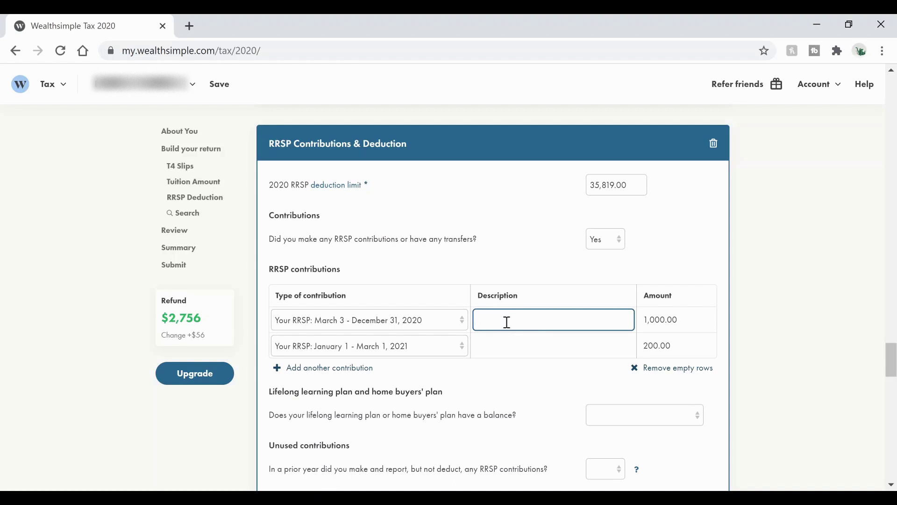
text(RBC)
click(354, 367)
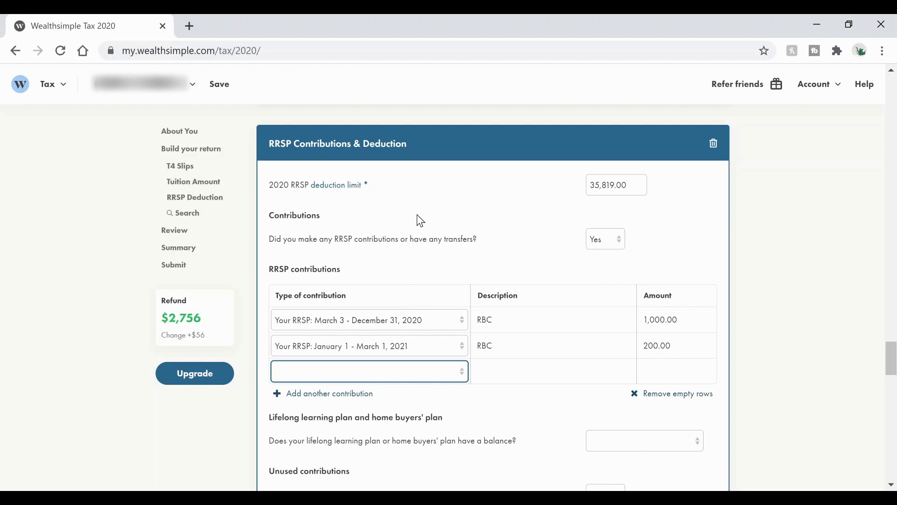
key(Down)
key(Down)
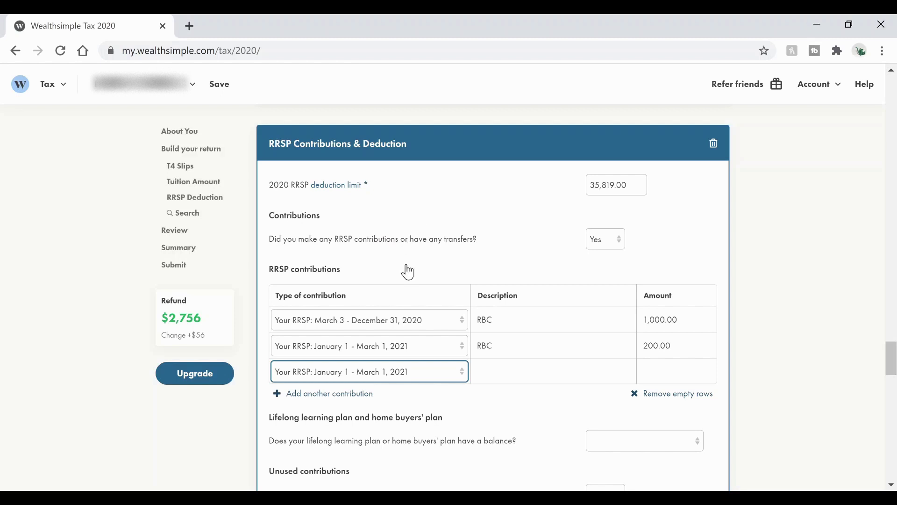
click(513, 381)
text(Wealth)
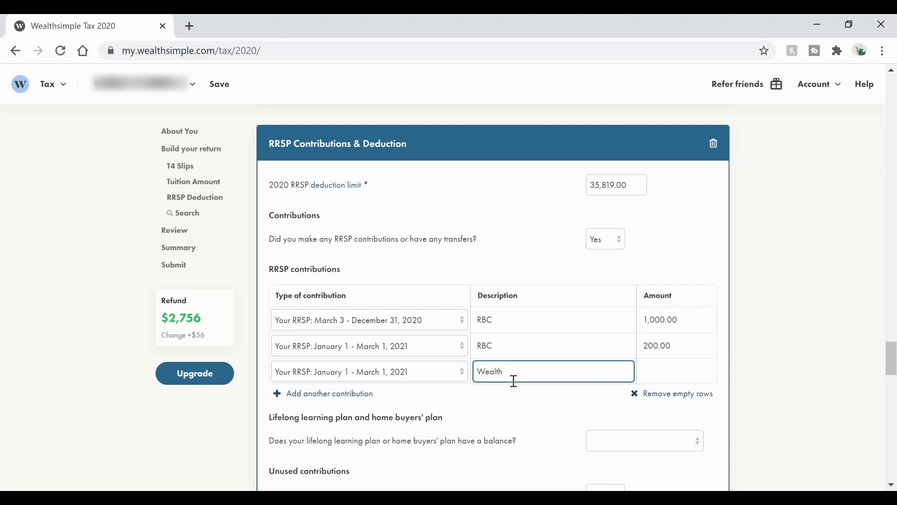
text(simple)
key(Tab)
text(1000)
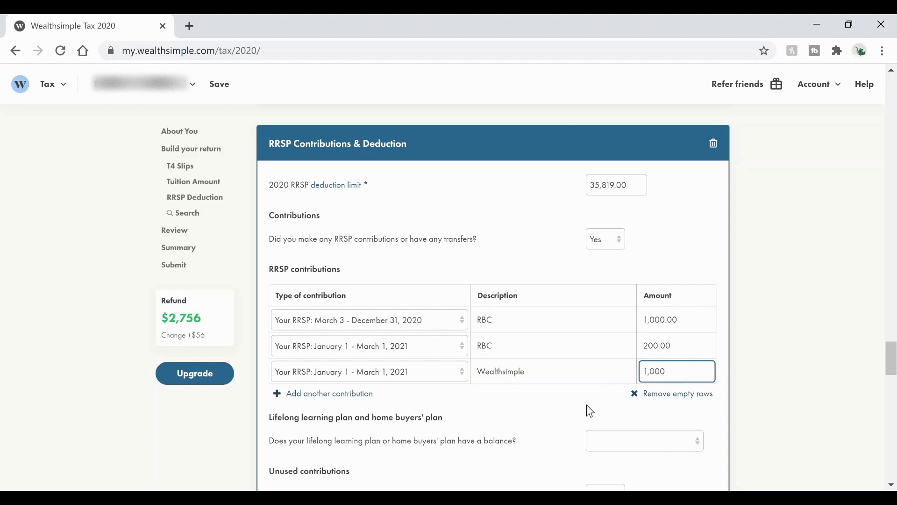
click(590, 409)
scroll(825, 354, down, 1)
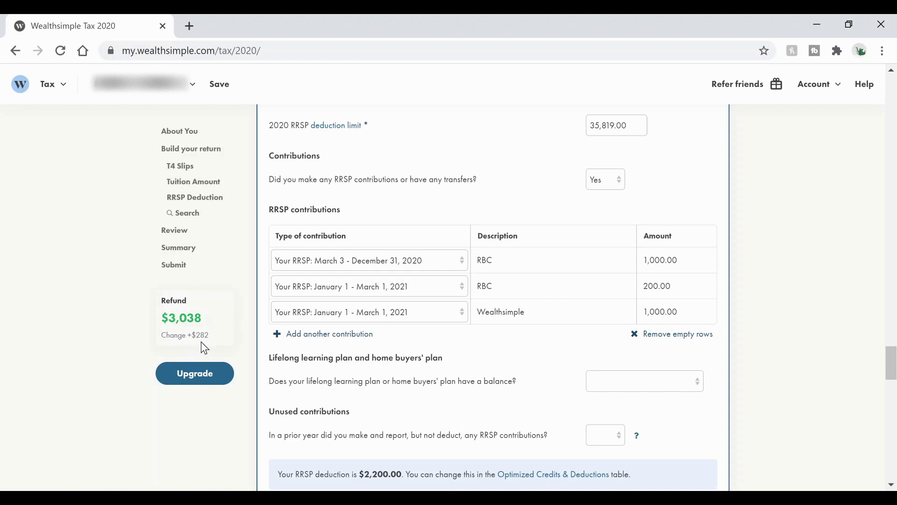
scroll(890, 369, down, 1)
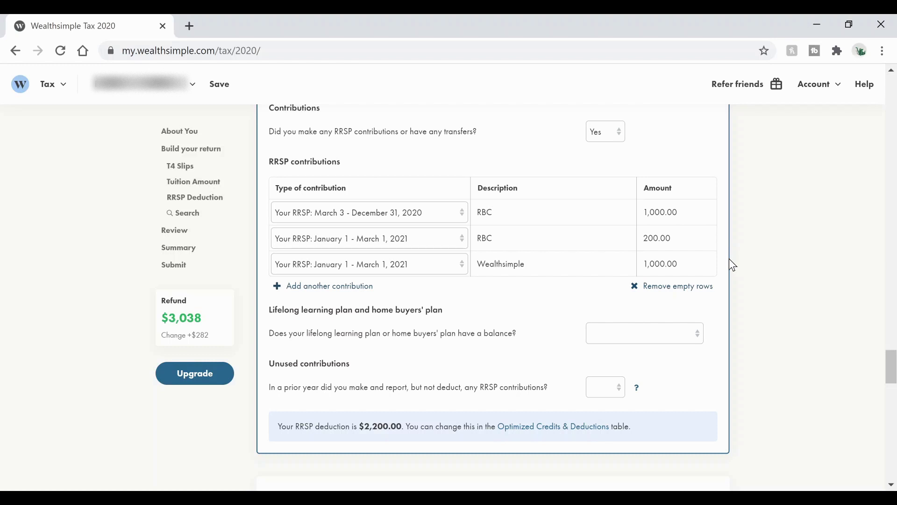
- Answer No to having unused prior-year RRSP contributions
drag(269, 363, 352, 363)
click(351, 362)
click(614, 396)
click(617, 434)
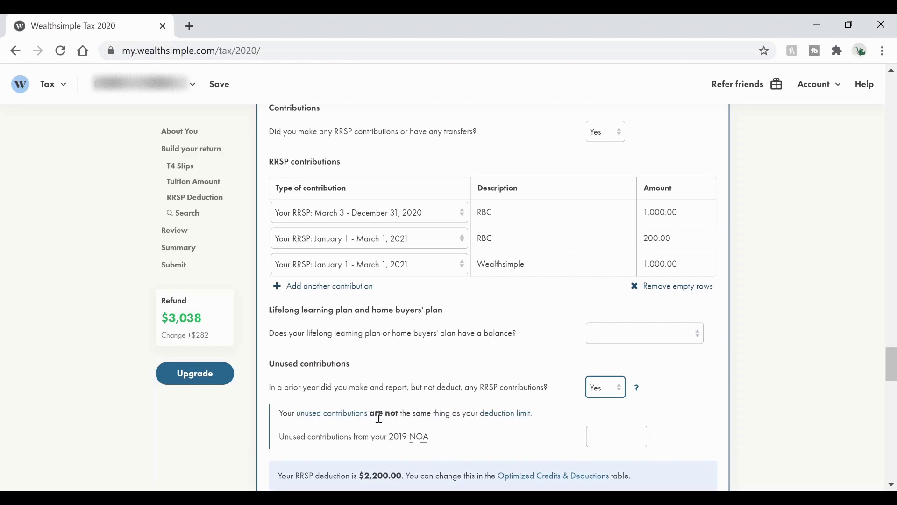
key(n)
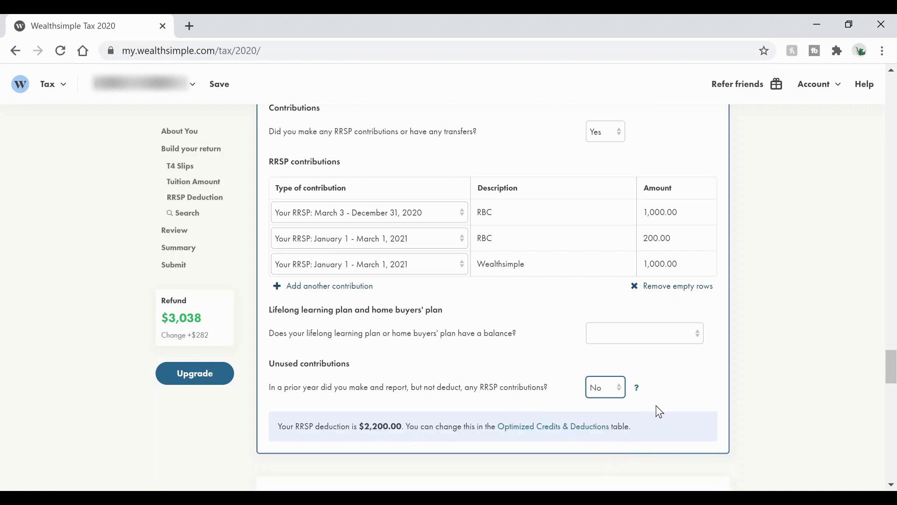
click(710, 374)
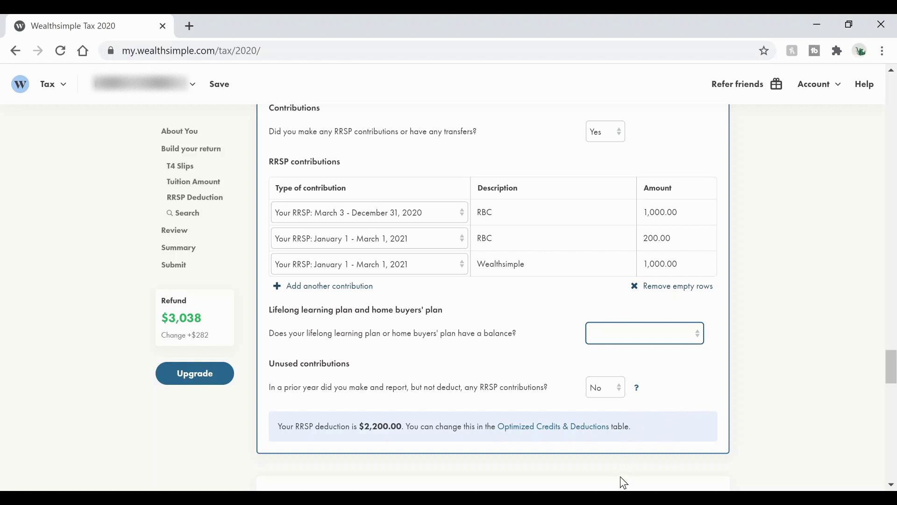
- Answer No to the lifelong learning or home buyers' plan balance question
key(n)
click(732, 387)
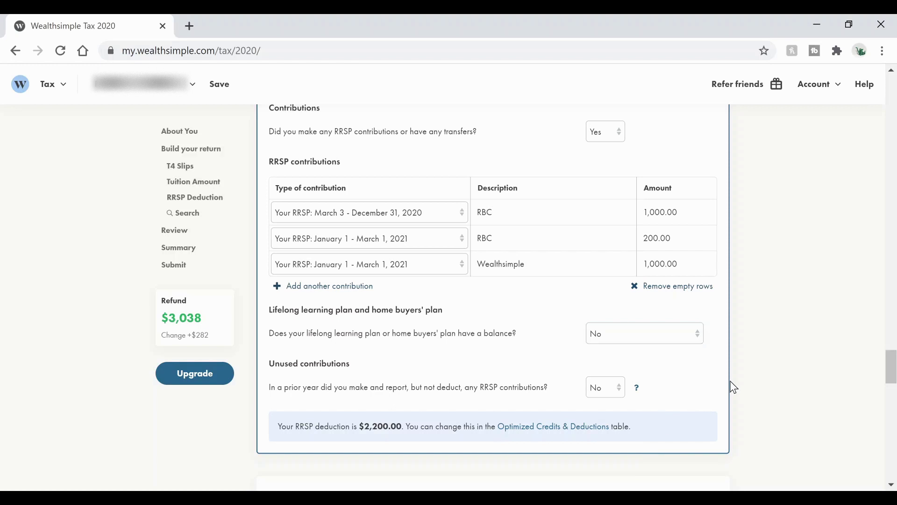
drag(891, 368, 894, 395)
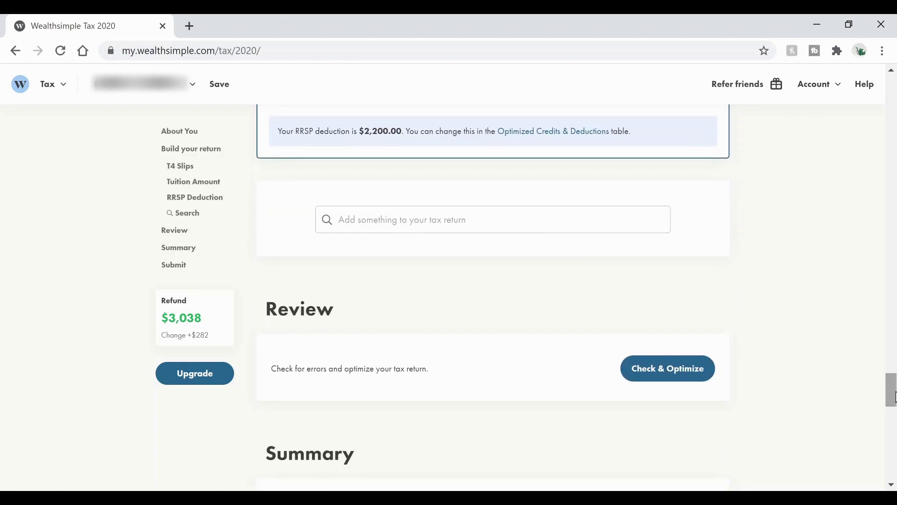
- Browse the addable tax items, filter by 'other', and add the Other Income (Line 13000) section
click(473, 217)
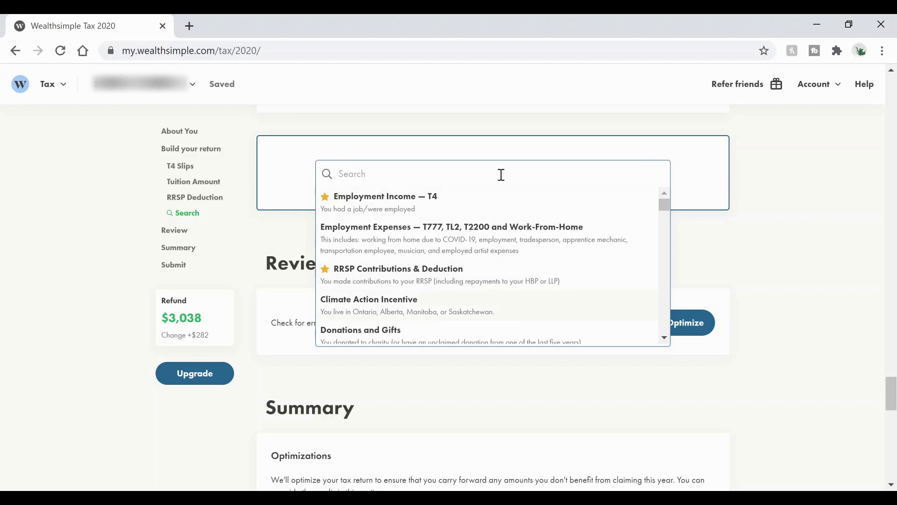
key(Down)
key(Down)
key(Down)
key(Down)
key(Down)
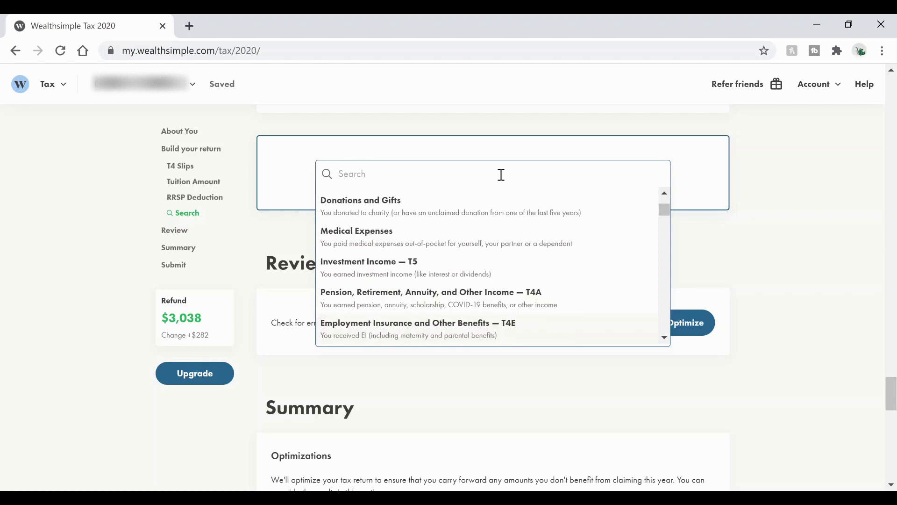
key(Down)
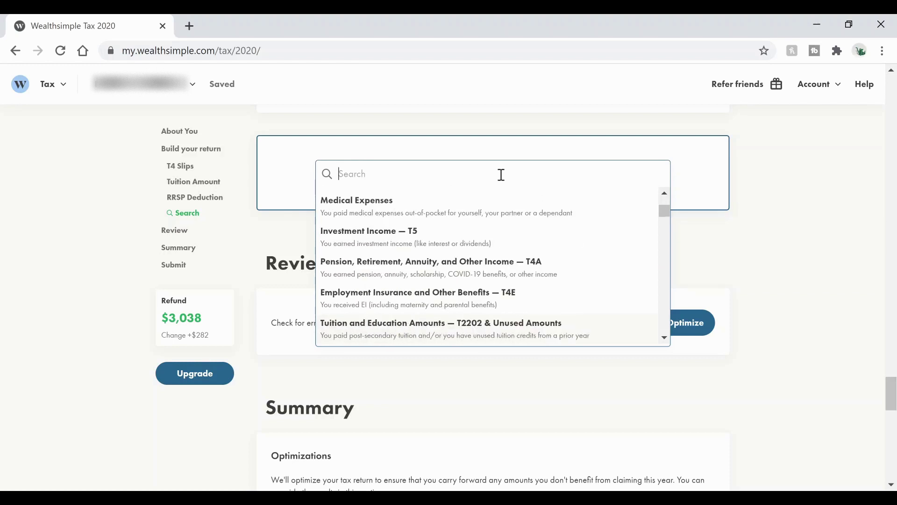
key(Down)
key(Down)
key(Down)
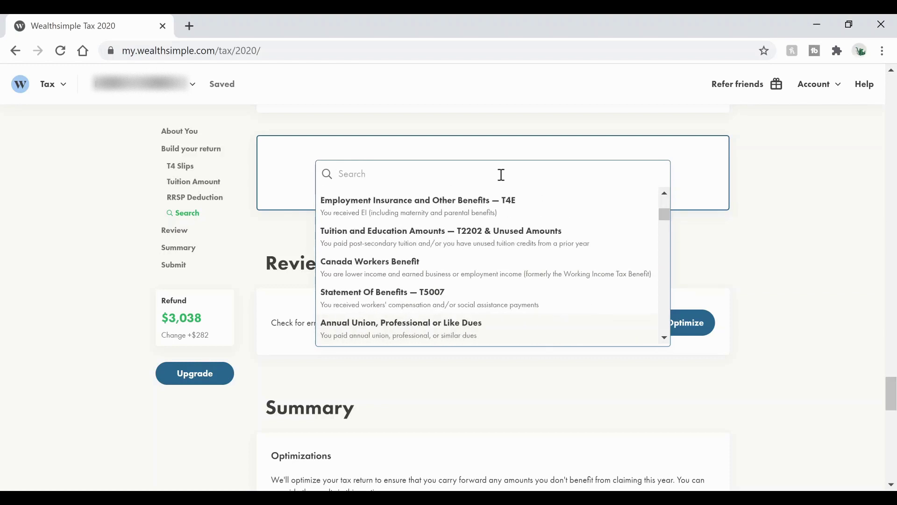
key(Down)
key(Down)
key(Down)
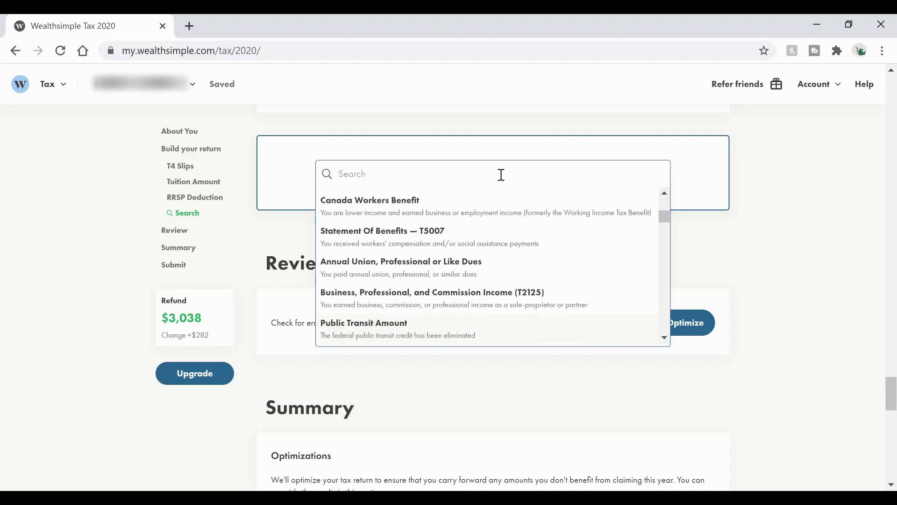
key(Down)
key(Down)
key(Down)
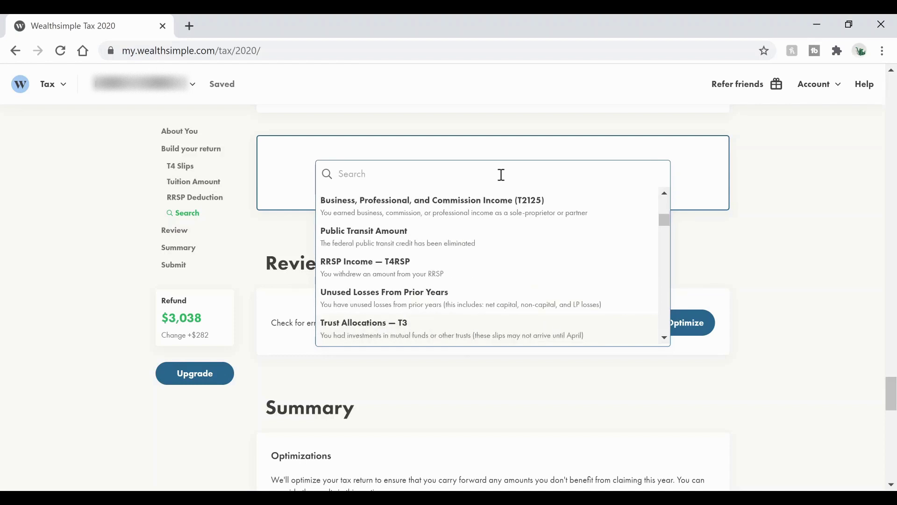
key(Down)
key(Down)
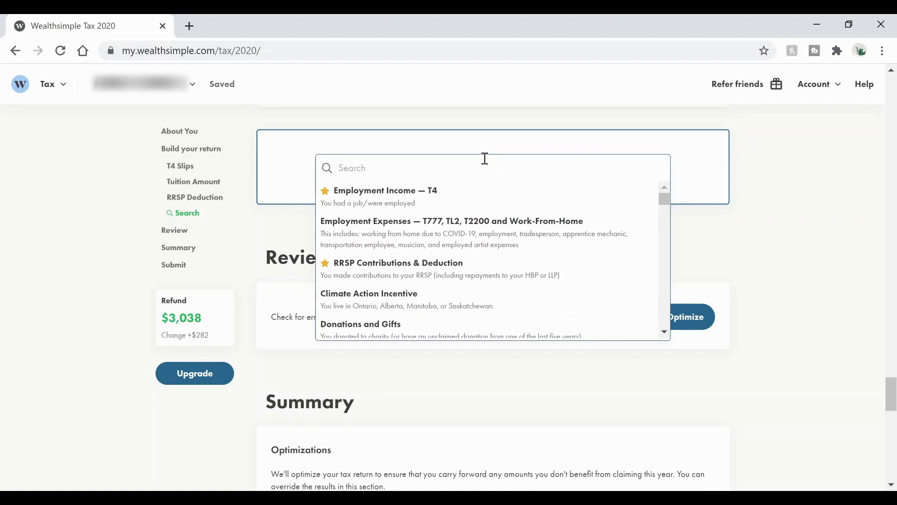
text(other)
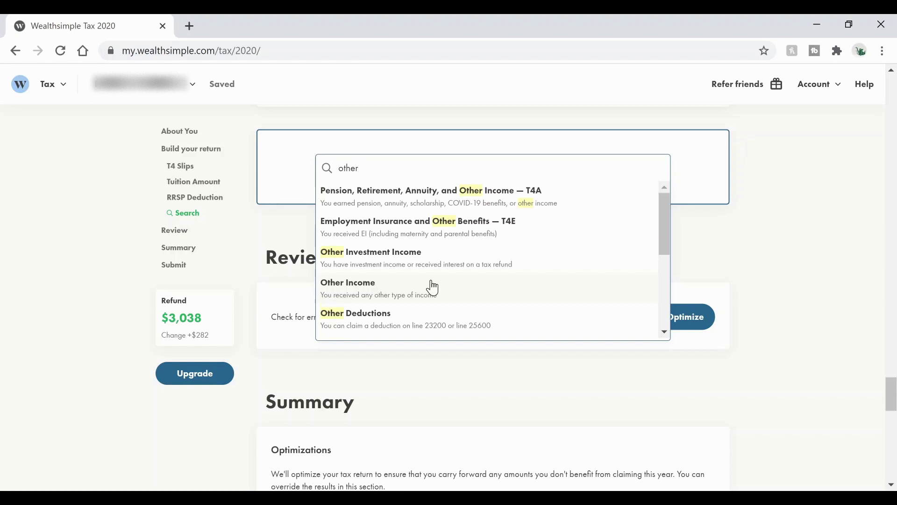
click(433, 286)
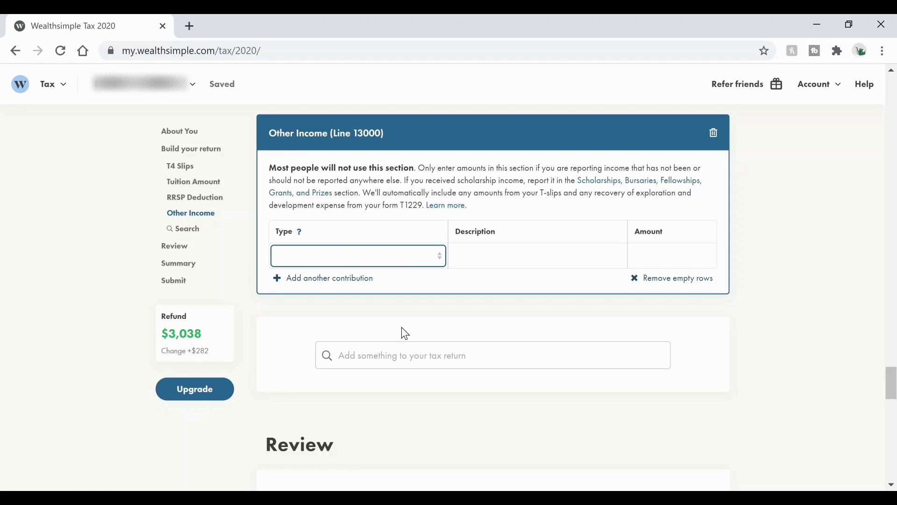
- Enter a 1,000.00 'Any other income' entry for tips
click(663, 260)
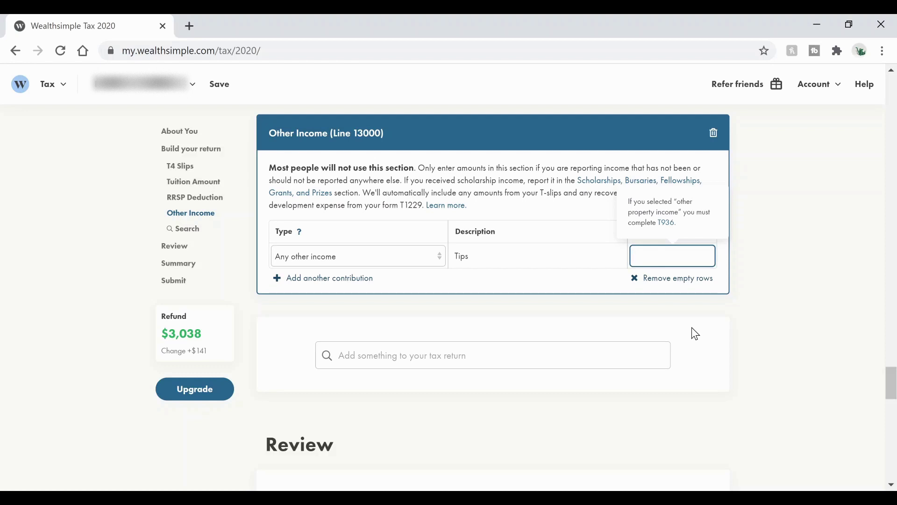
text(1000)
click(749, 322)
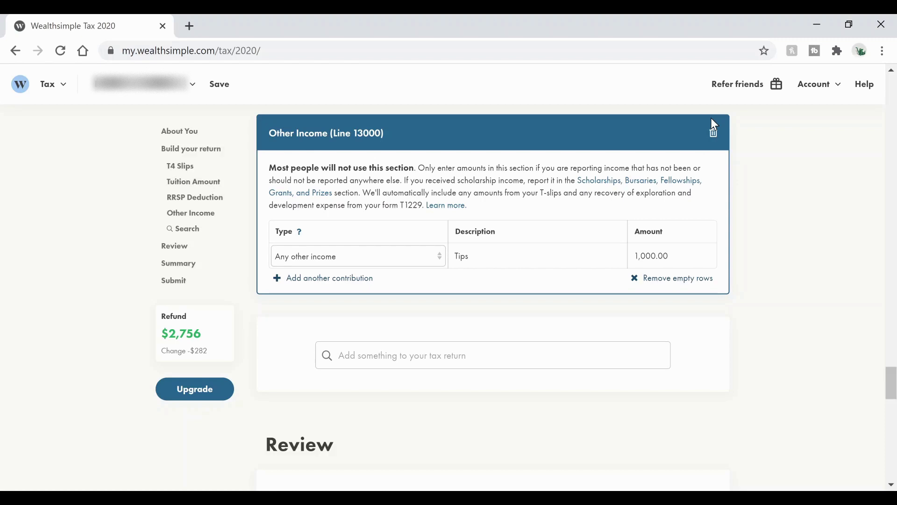
- Delete the Other Income section, returning the refund to $3,038
click(713, 137)
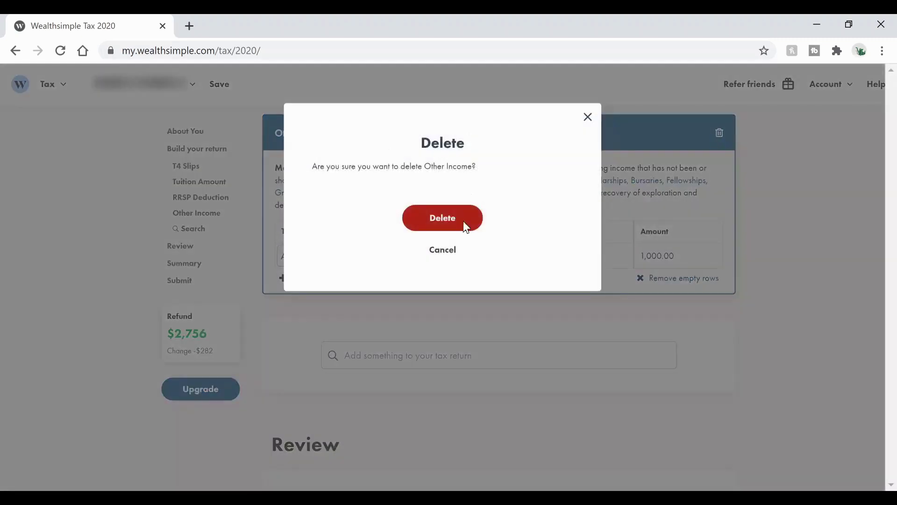
click(433, 225)
click(500, 161)
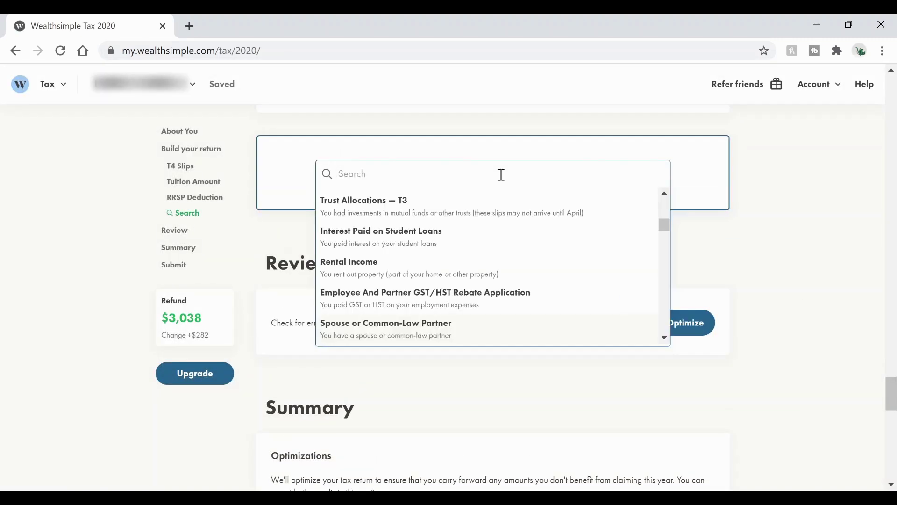
click(737, 284)
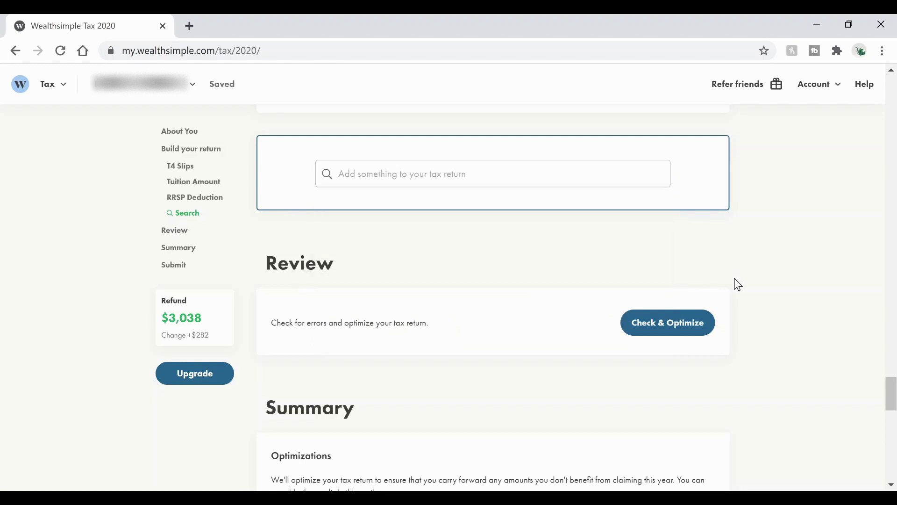
- Run Check & Optimize to list the return's review suggestions and warnings
click(698, 336)
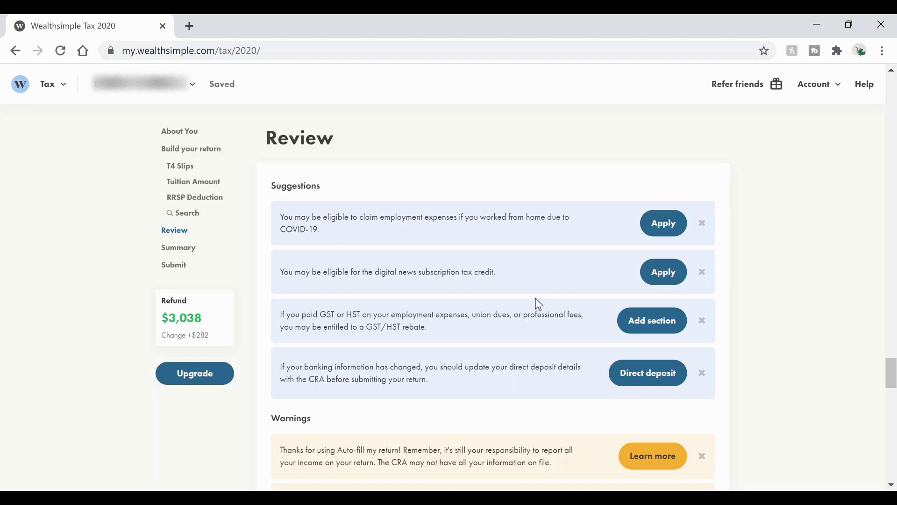
- Dismiss the COVID-19 expenses, digital news credit, direct deposit and GST/HST rebate suggestions
click(702, 223)
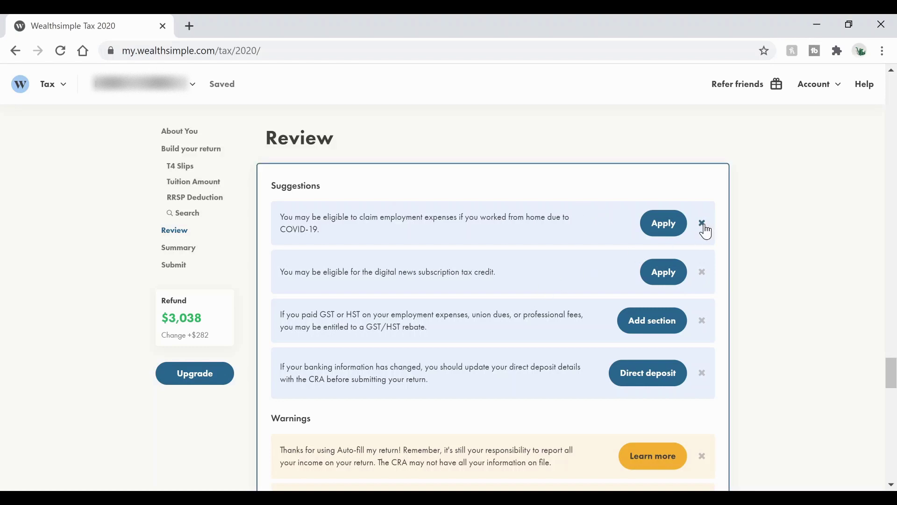
click(702, 224)
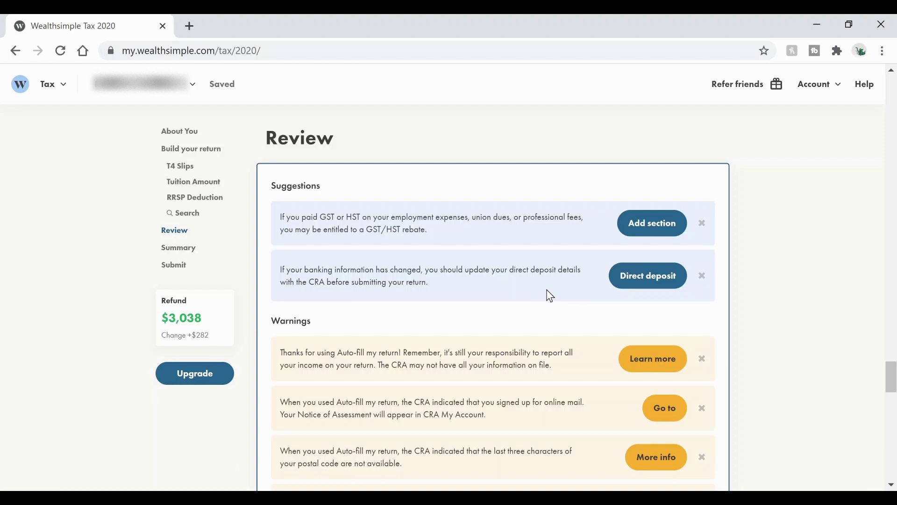
click(702, 275)
click(702, 223)
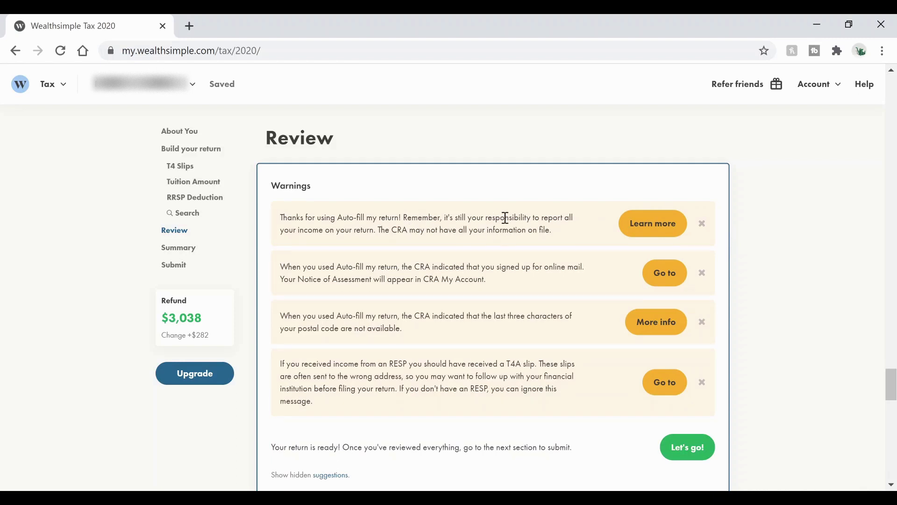
- Dismiss the remaining warnings about reporting all income and missing CRA information
drag(372, 230, 291, 226)
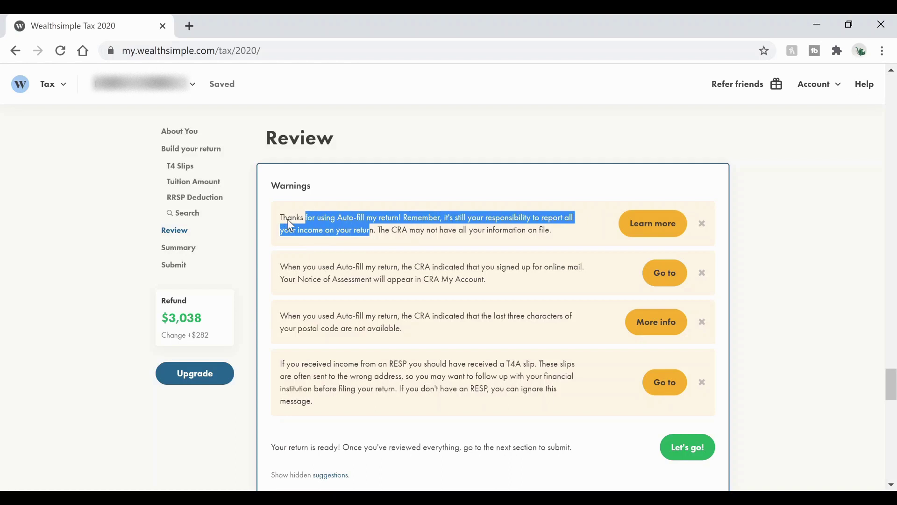
drag(396, 229, 552, 234)
click(551, 234)
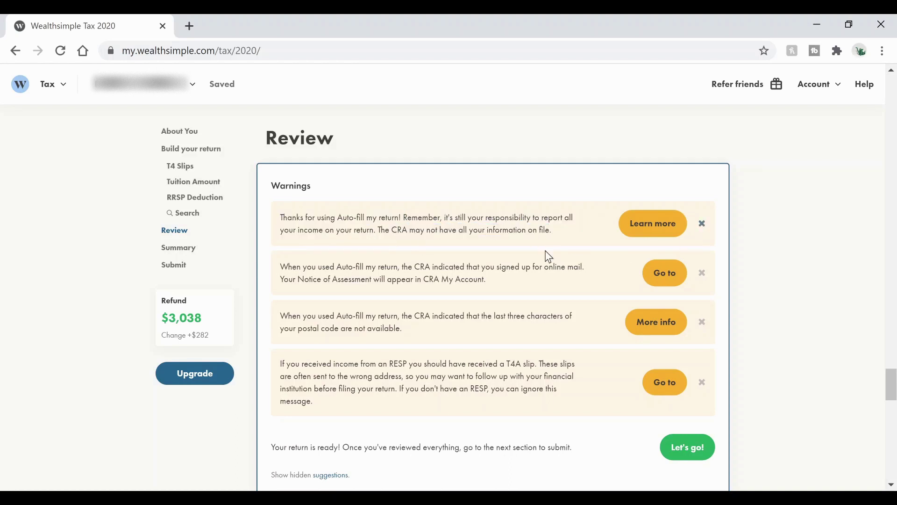
click(702, 224)
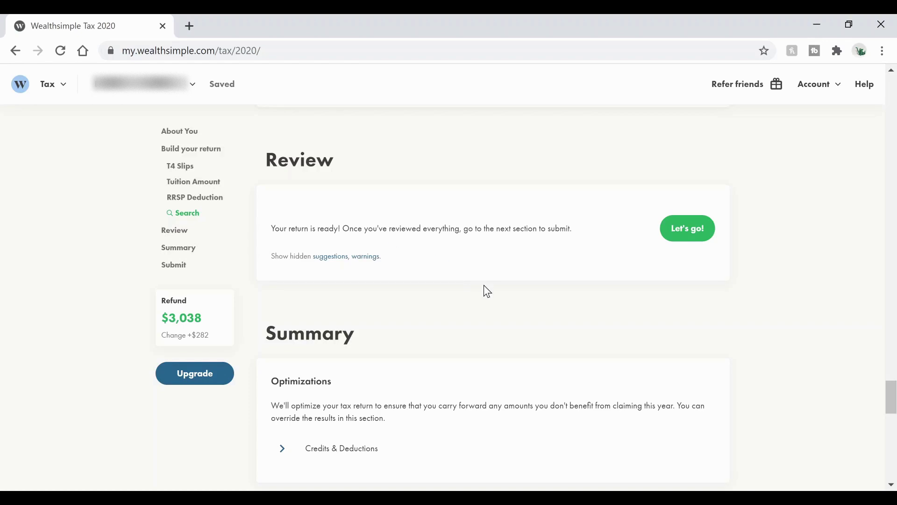
- Move from Review to the Submit section and start submitting the return to the CRA
click(692, 235)
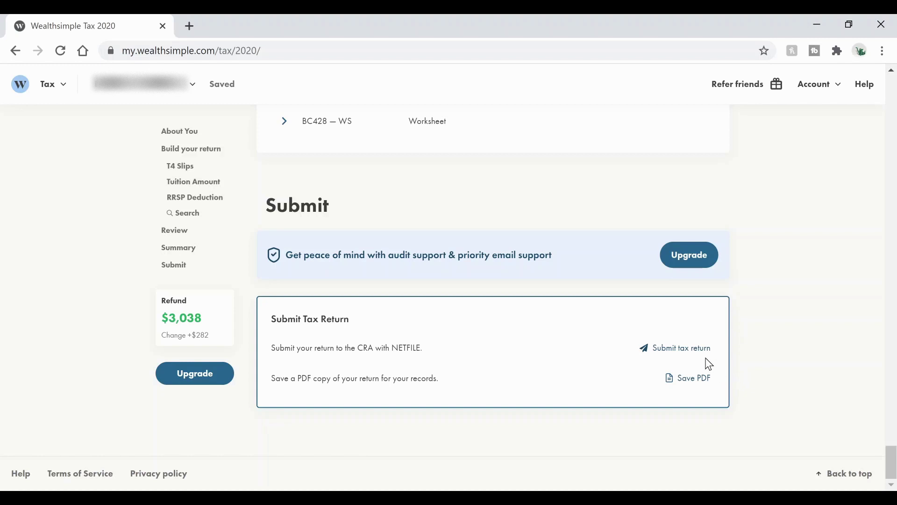
click(683, 349)
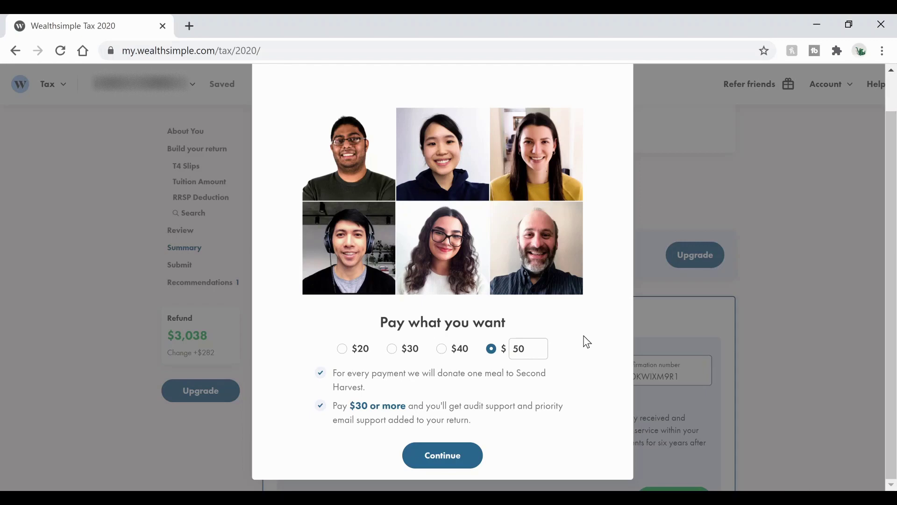
- Change the pay-what-you-want custom amount from $50 to $0
key(BackSpace)
key(BackSpace)
text(0)
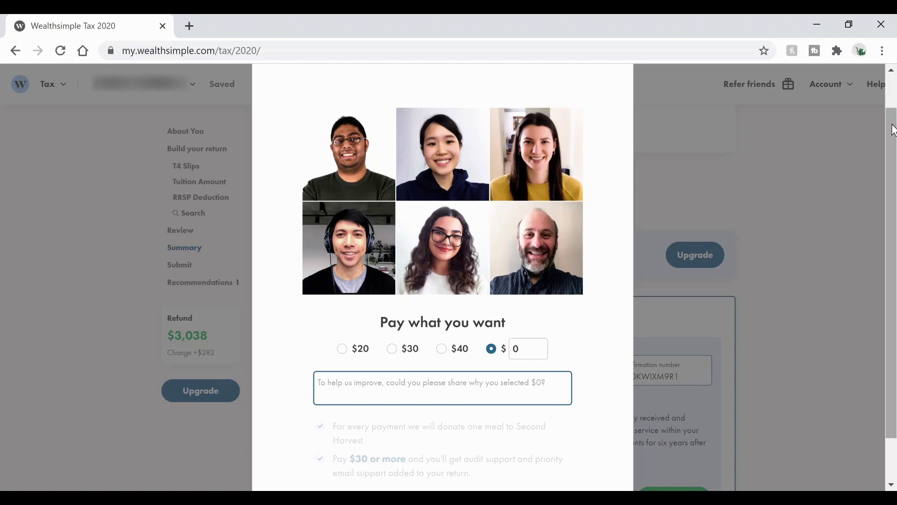
scroll(892, 149, down, 1)
scroll(893, 159, down, 1)
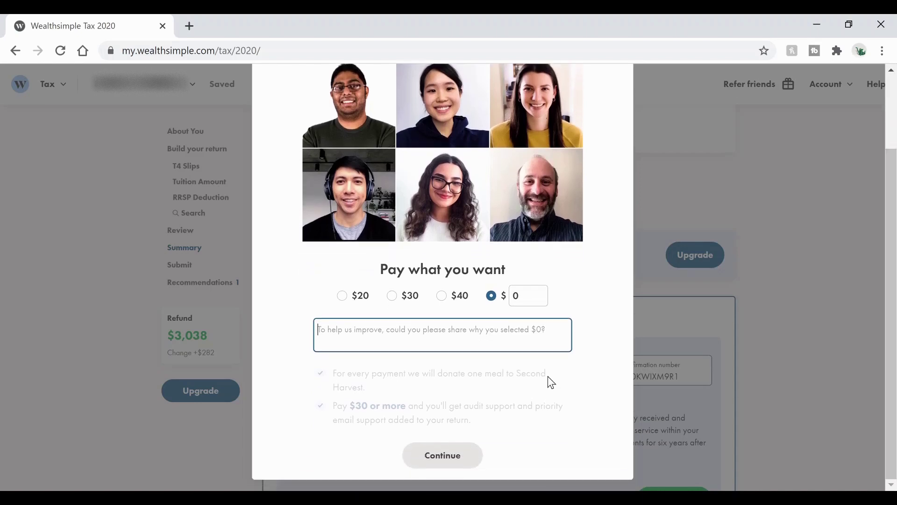